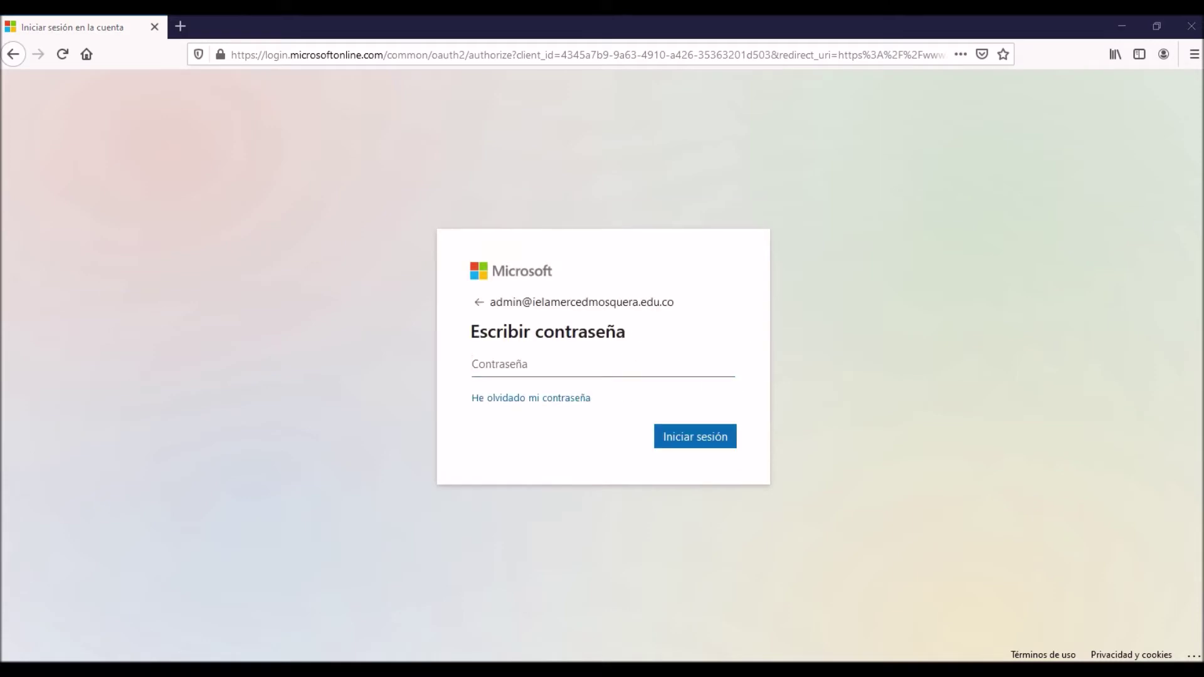
Sign in with the admin account password, decline saving the login, and choose to stay signed in.
{"action": "type", "text": "•••••••••••••••"}
{"action": "left_click", "coordinate": [718, 440]}
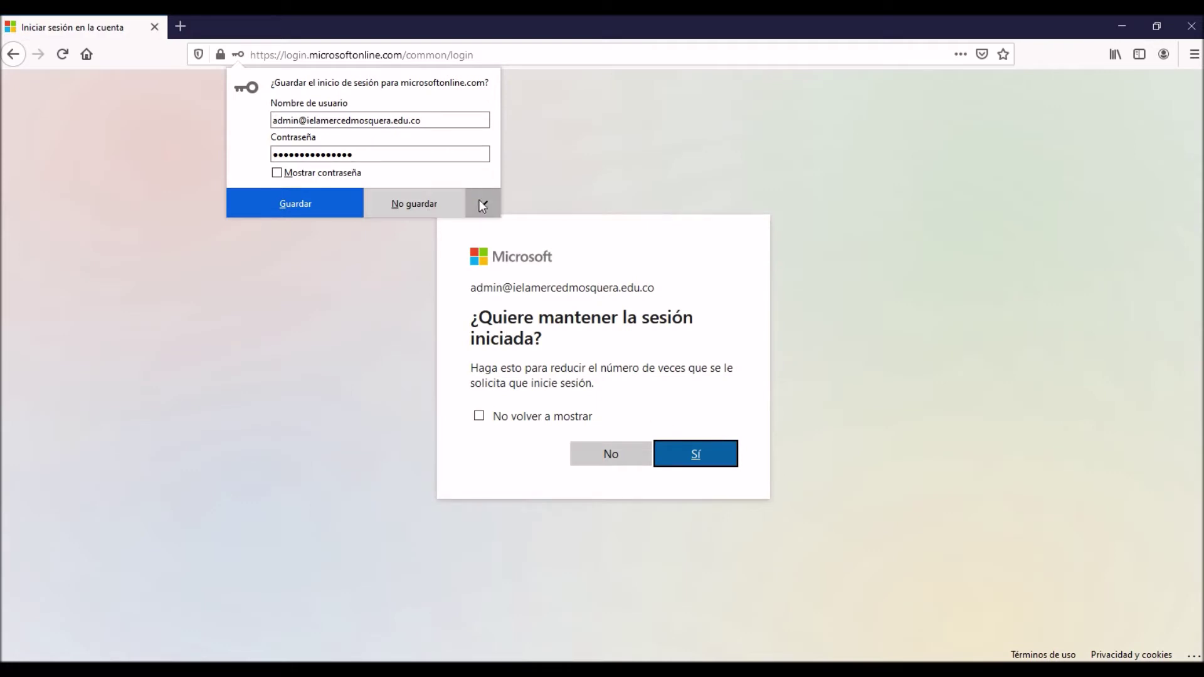
{"action": "left_click", "coordinate": [399, 203]}
{"action": "left_click", "coordinate": [710, 461]}
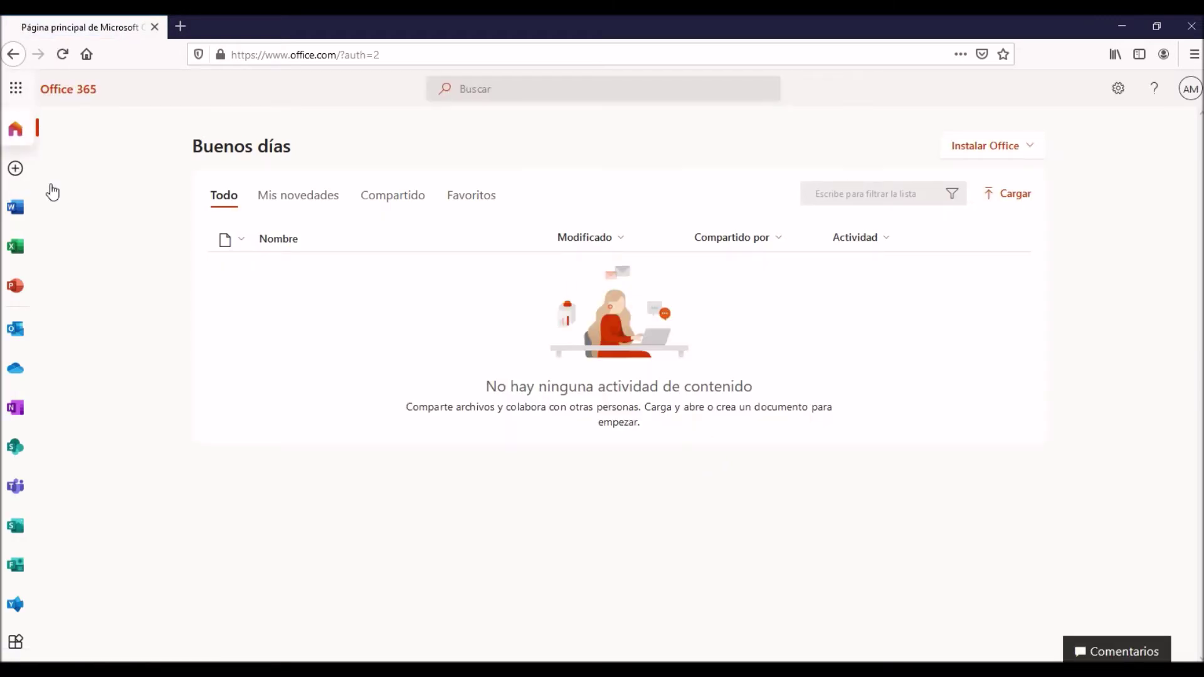
Open Admin from the Office 365 app launcher.
{"action": "left_click", "coordinate": [39, 415]}
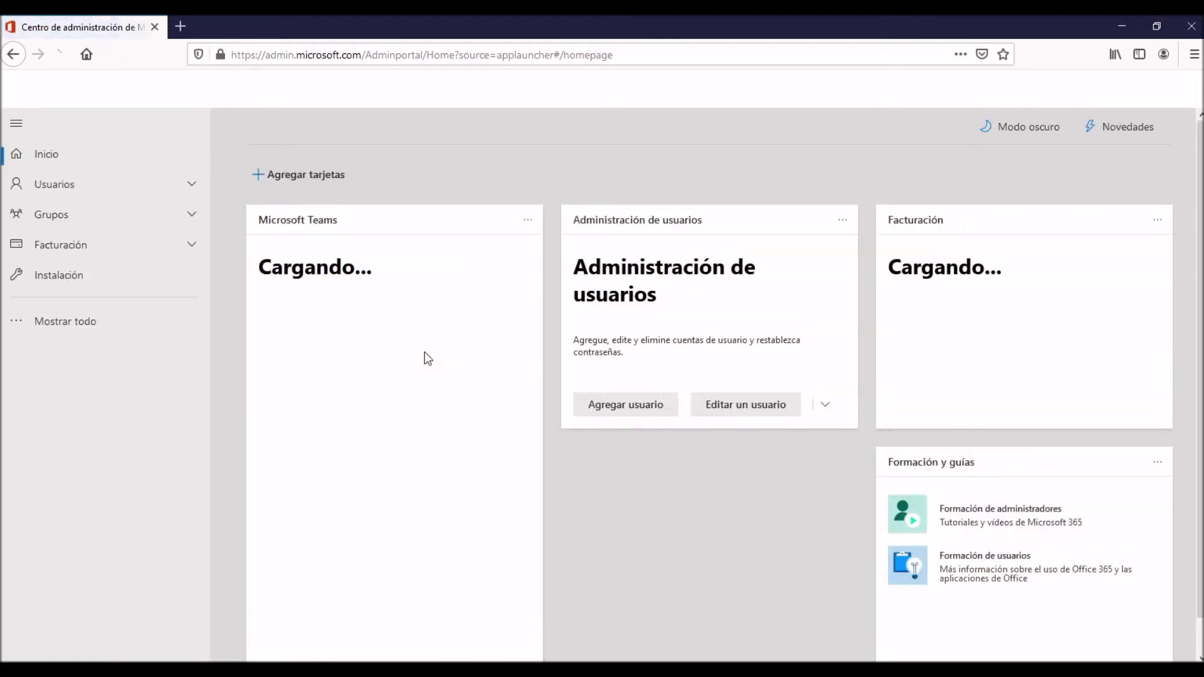
Under Mostrar todo, expand Soporte técnico and choose Nueva solicitud de servicio.
{"action": "left_click", "coordinate": [103, 339]}
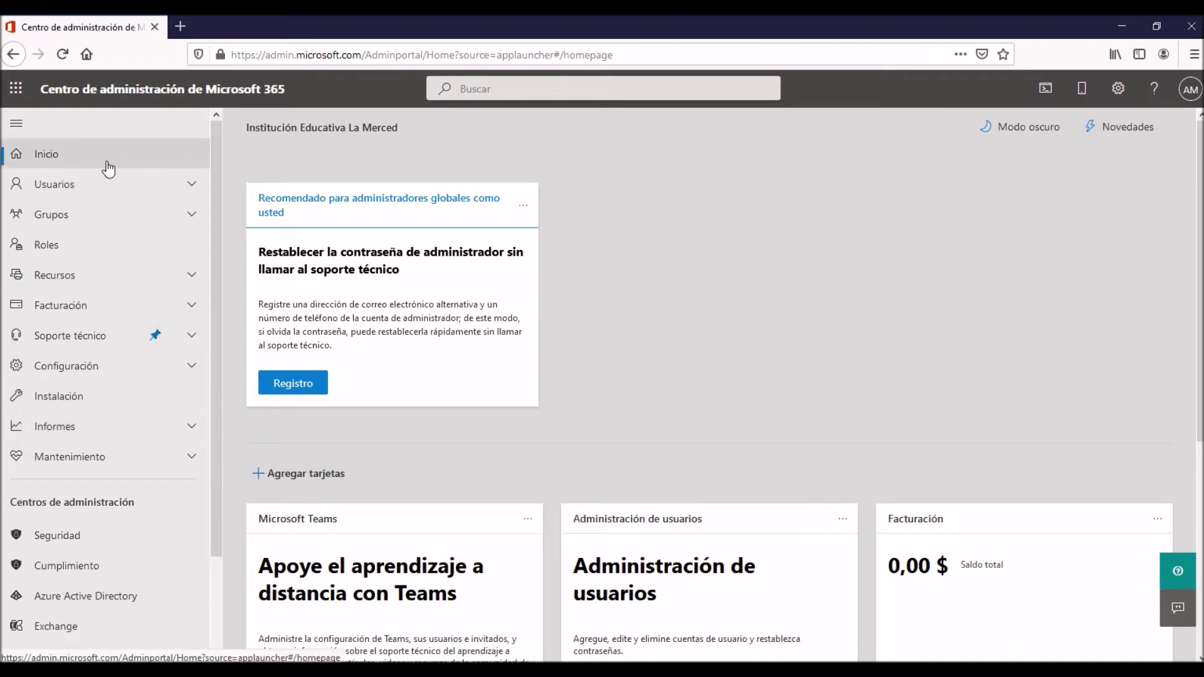
{"action": "left_click", "coordinate": [193, 338]}
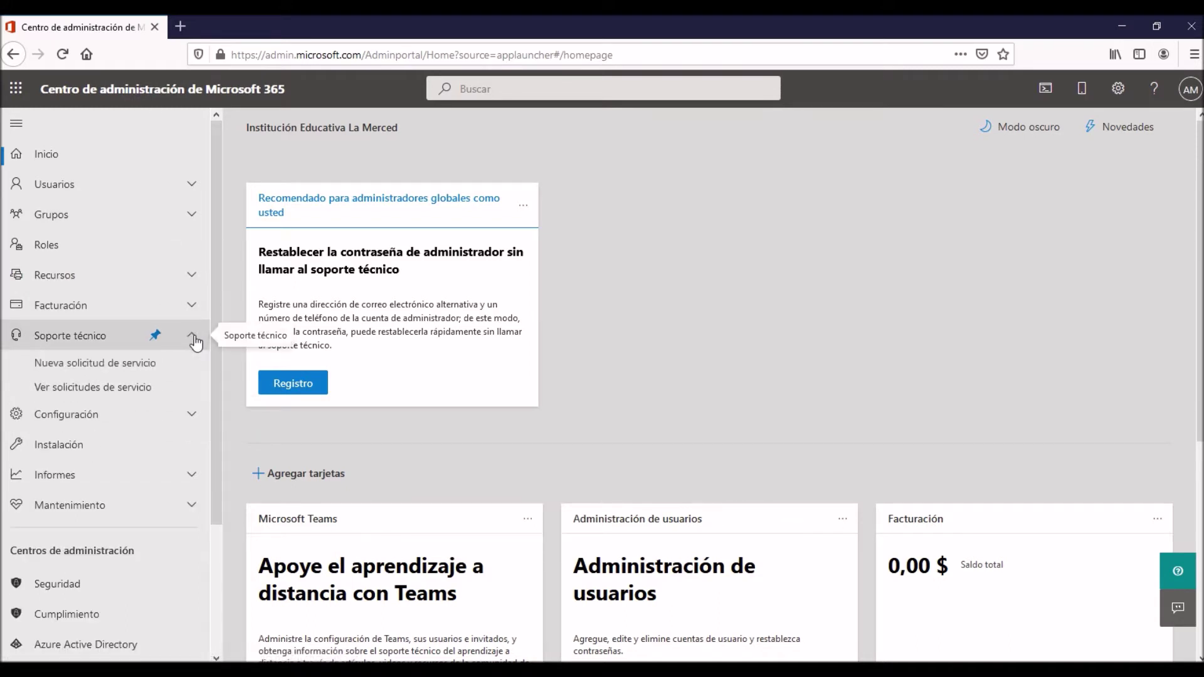
{"action": "left_click", "coordinate": [117, 364]}
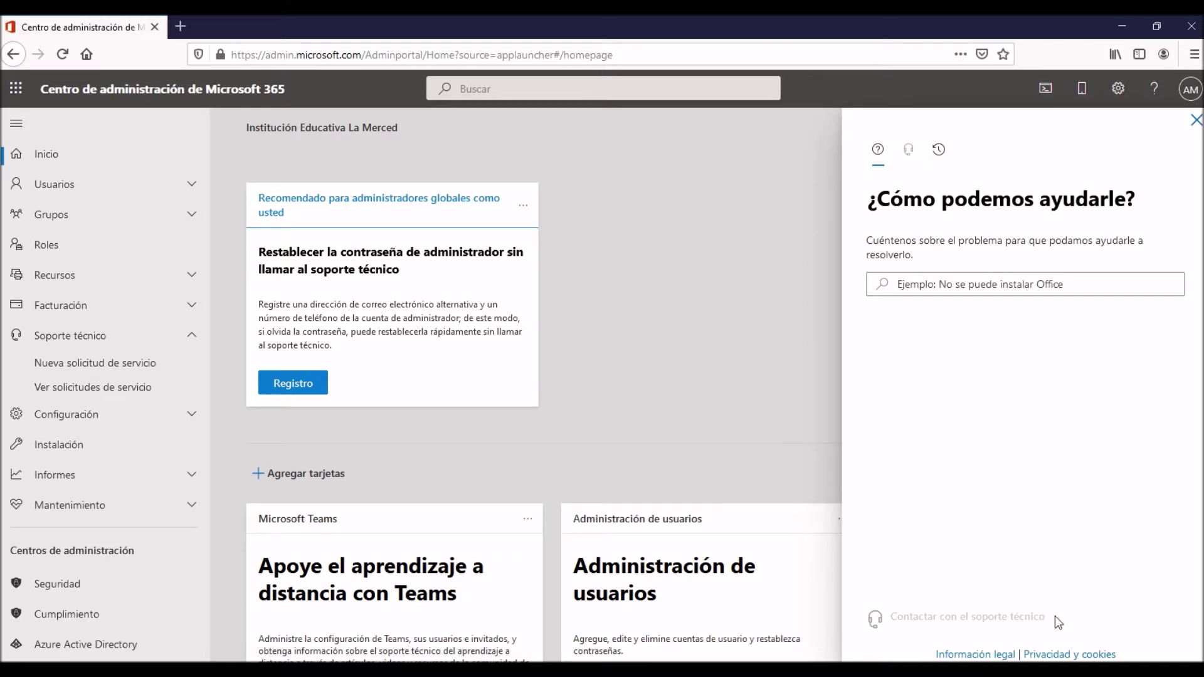
Search the help panel for 'teams no abre'.
{"action": "left_click", "coordinate": [881, 159]}
{"action": "left_click_drag", "start_coordinate": [891, 198], "coordinate": [1101, 199]}
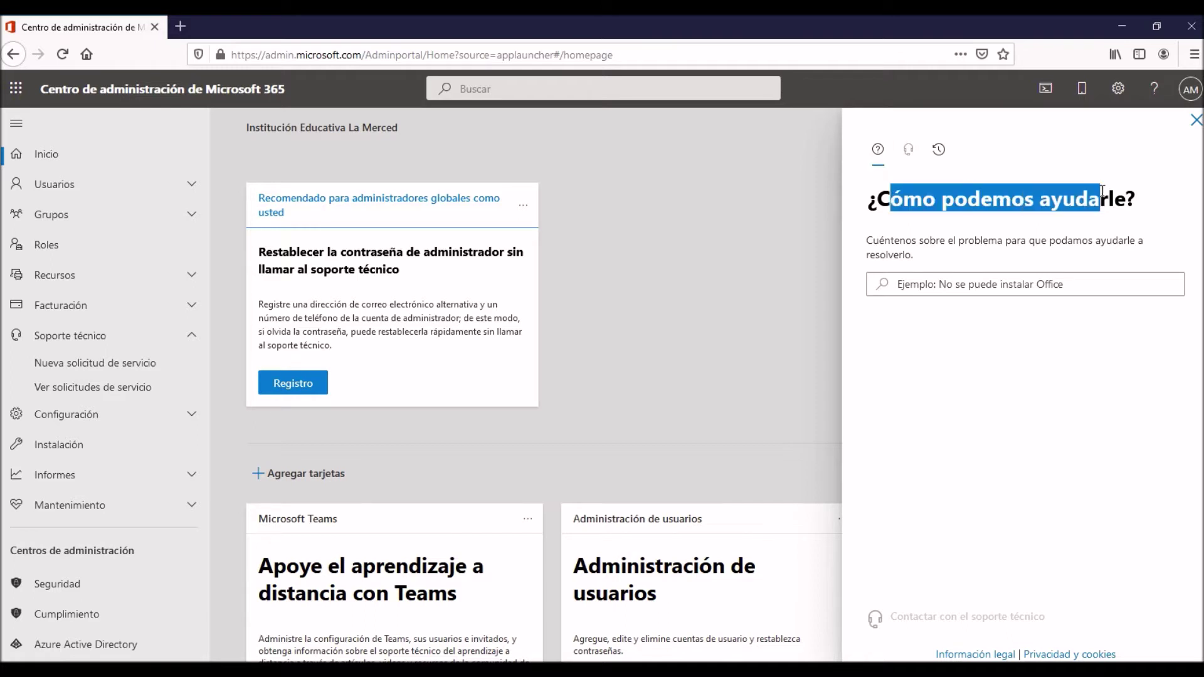
{"action": "left_click", "coordinate": [960, 286]}
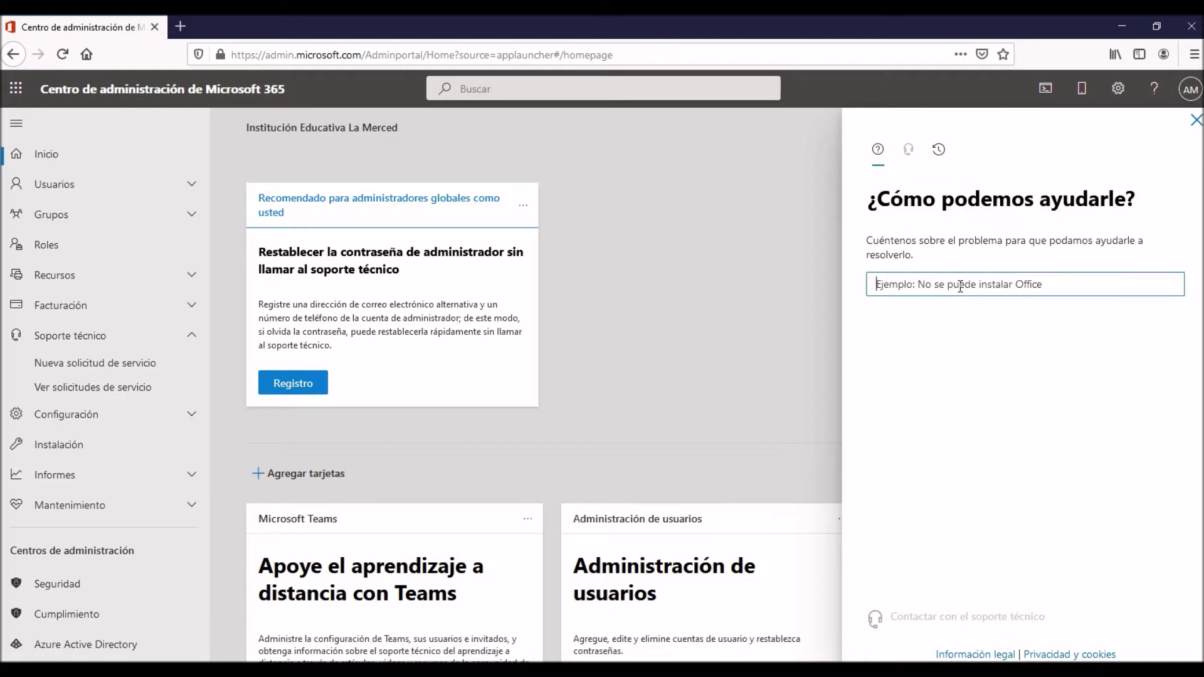
{"action": "type", "text": "te"}
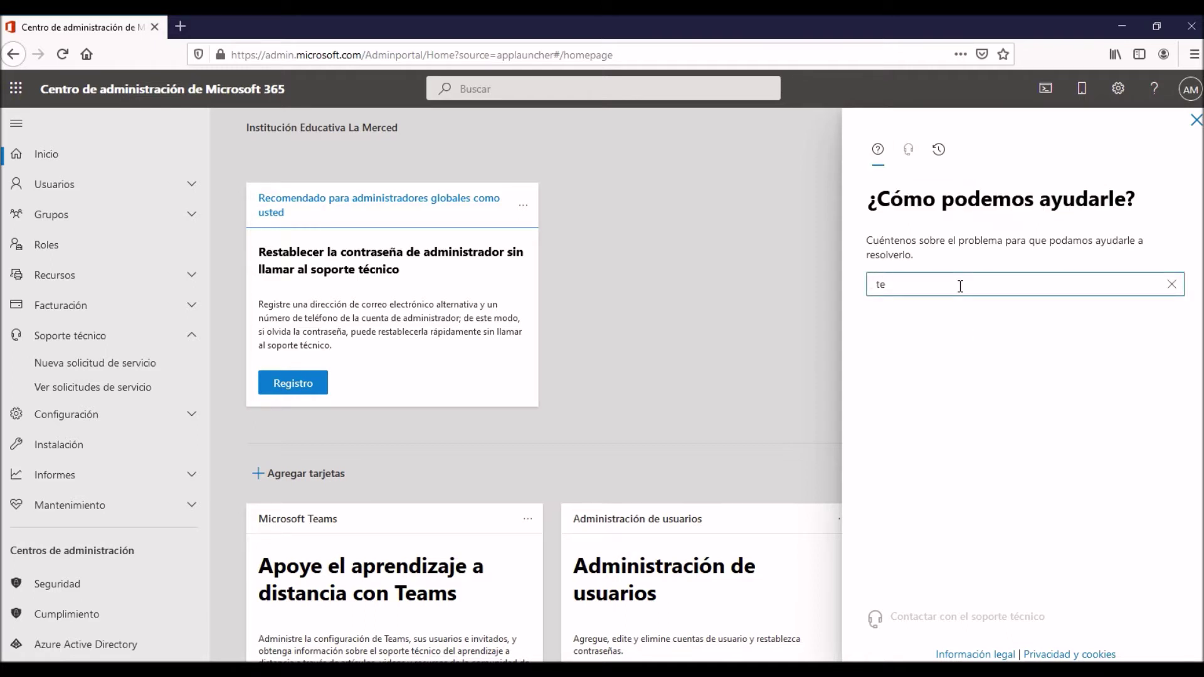
{"action": "type", "text": "ams n"}
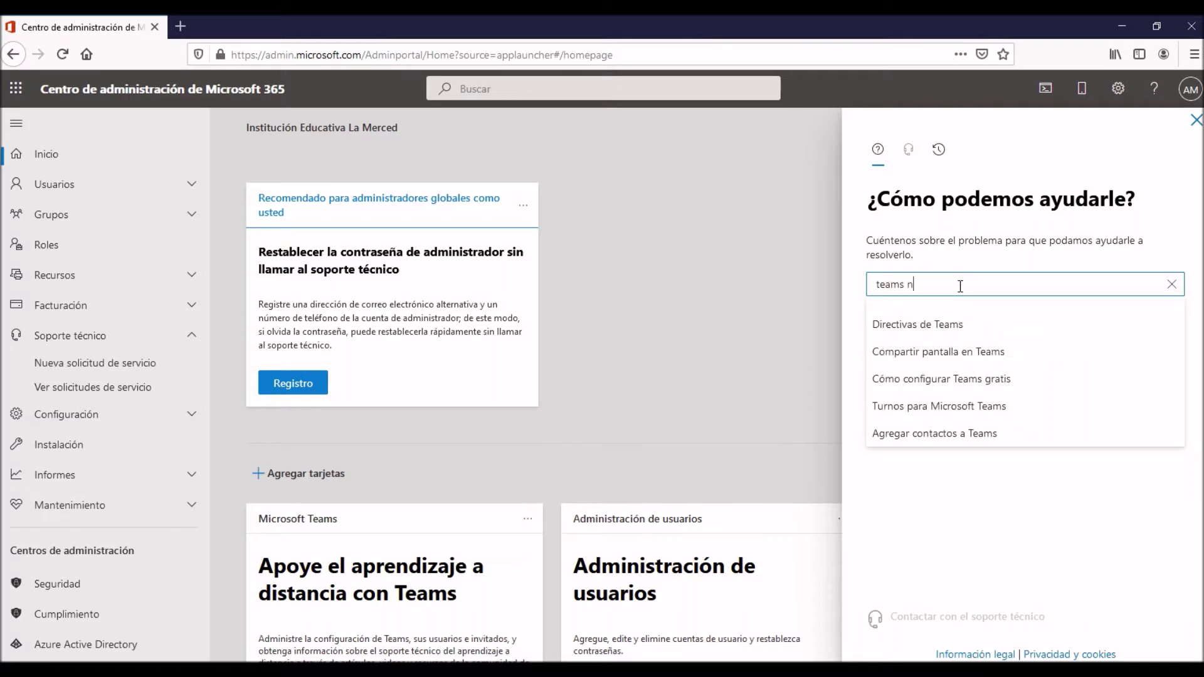
{"action": "type", "text": "o abre"}
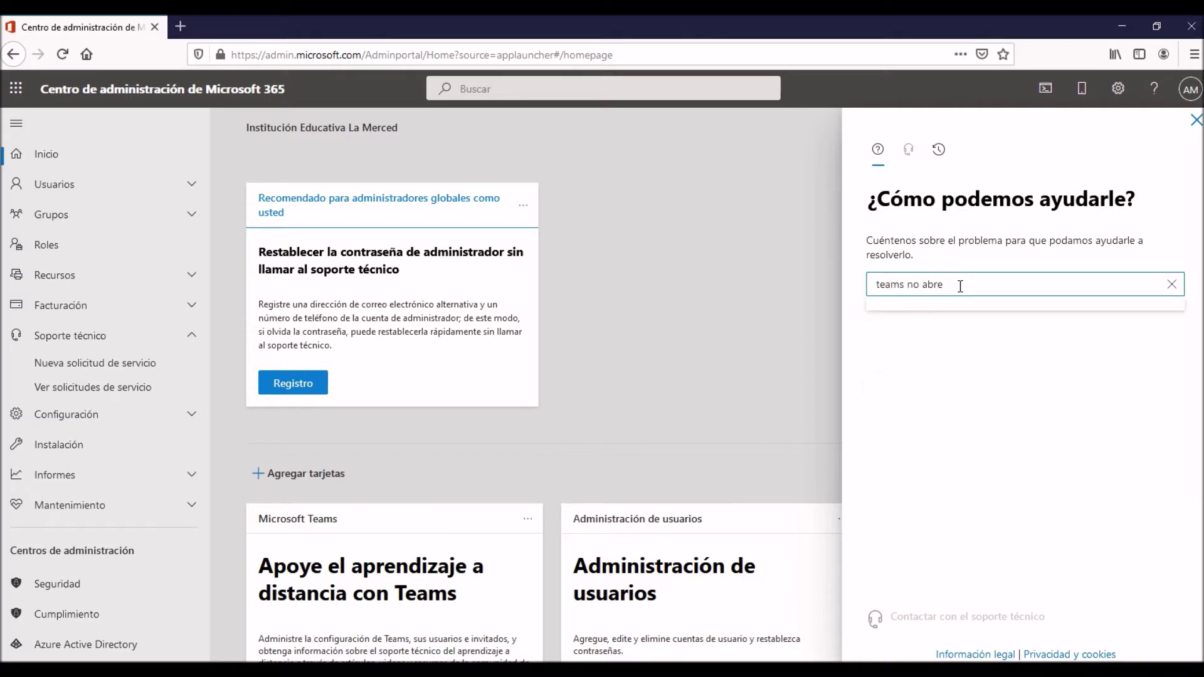
{"action": "key", "text": "Return"}
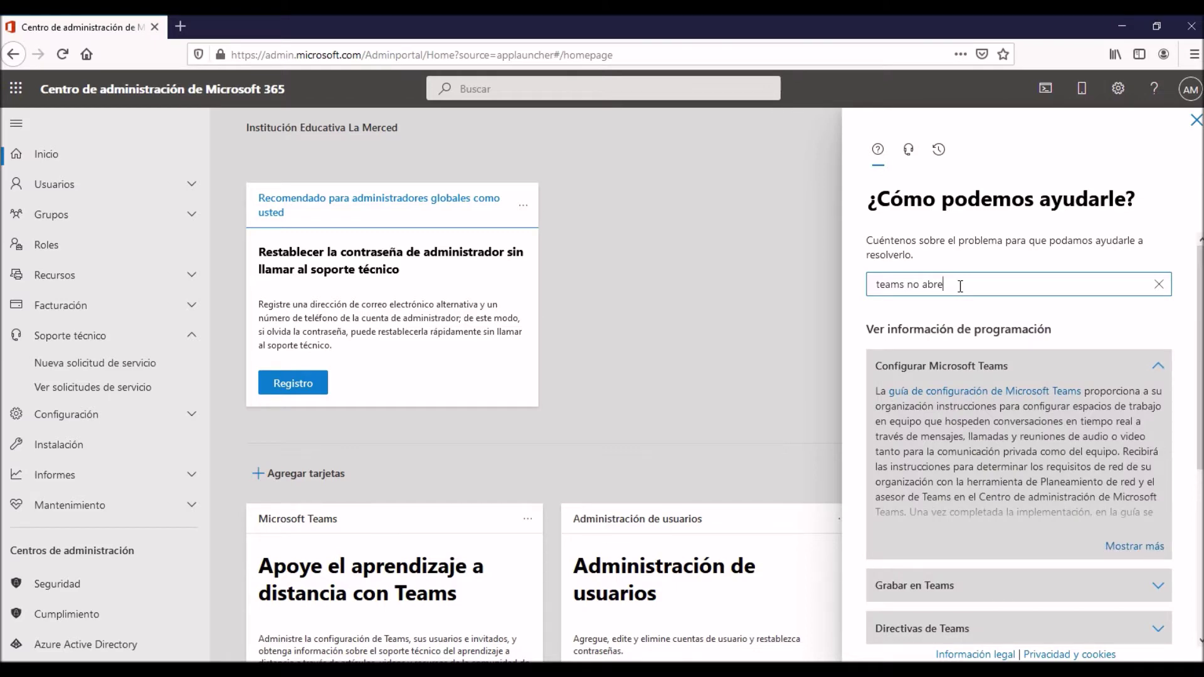
Open the recommended article about Teams stuck in a sign-in loop.
{"action": "scroll", "coordinate": [1026, 403], "scroll_direction": "down", "scroll_amount": 5}
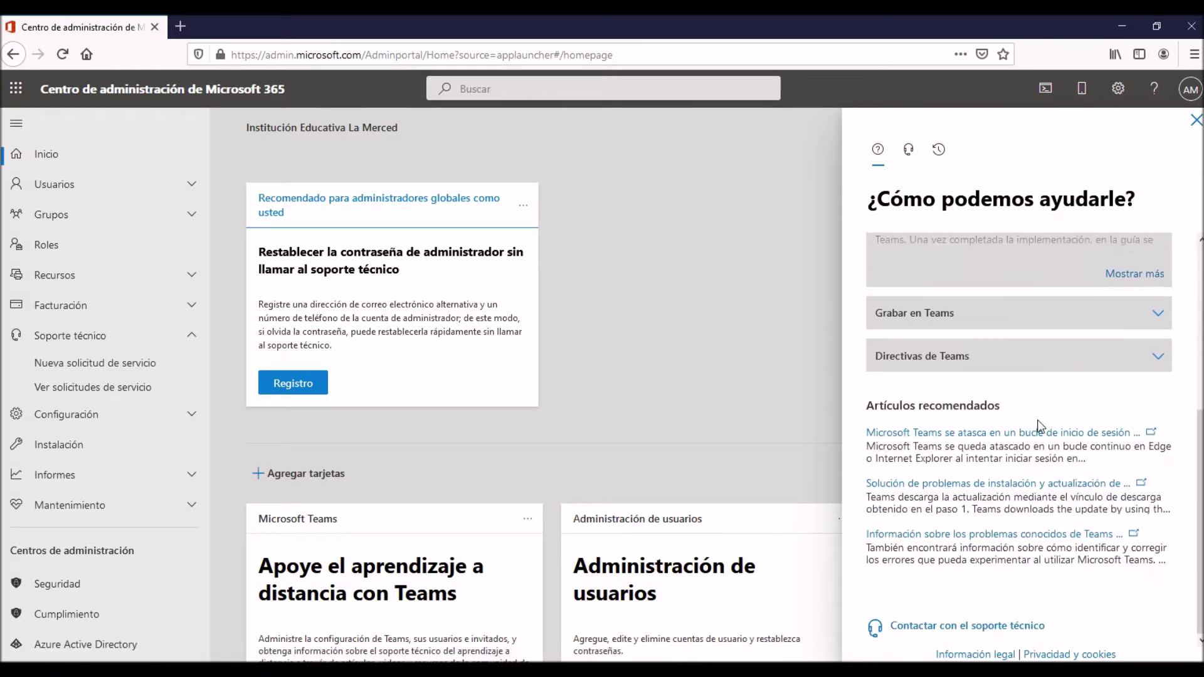
{"action": "scroll", "coordinate": [1031, 426], "scroll_direction": "up", "scroll_amount": 5}
{"action": "scroll", "coordinate": [1032, 425], "scroll_direction": "down", "scroll_amount": 5}
{"action": "left_click", "coordinate": [1115, 443]}
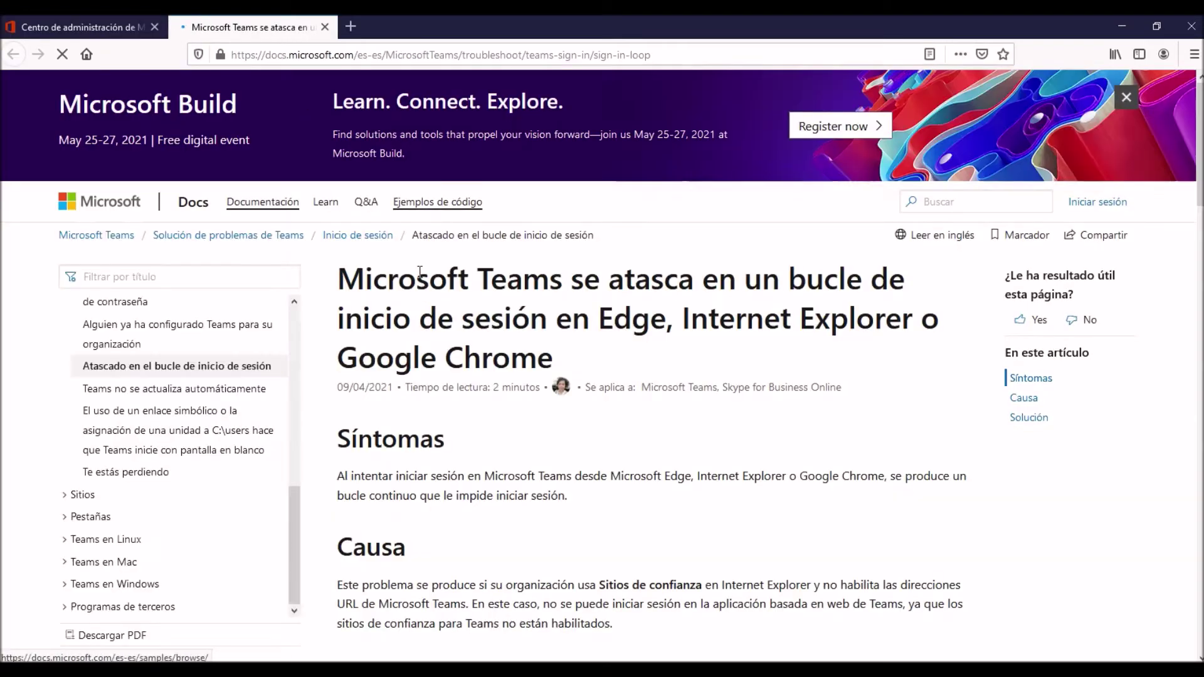
Read the Síntomas, Causa and Solución sections of the sign-in loop article, then close it.
{"action": "left_click_drag", "start_coordinate": [523, 279], "coordinate": [846, 286]}
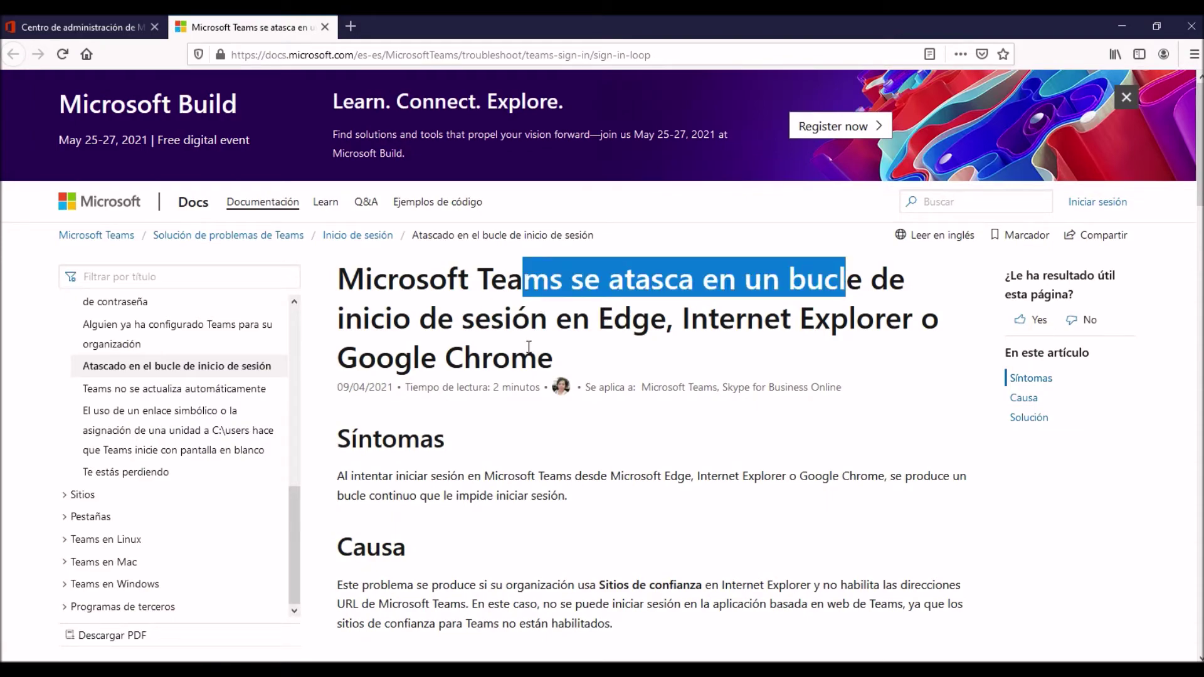
{"action": "scroll", "coordinate": [626, 352], "scroll_direction": "down", "scroll_amount": 8}
{"action": "scroll", "coordinate": [382, 192], "scroll_direction": "up", "scroll_amount": 3}
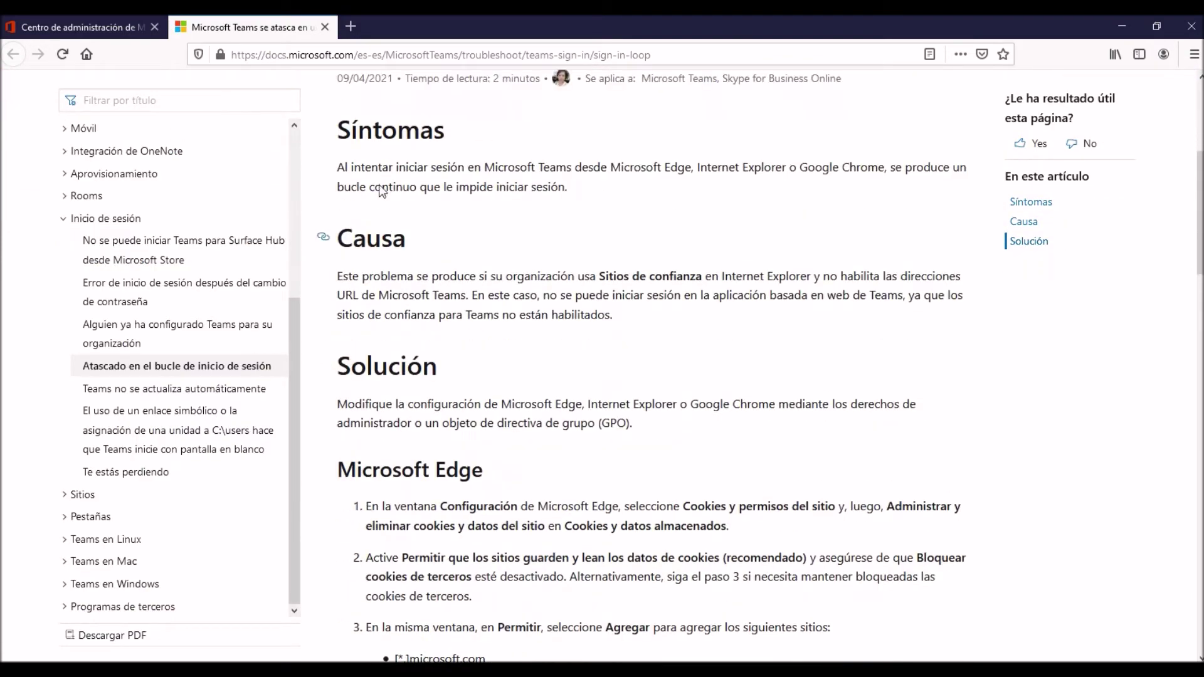
{"action": "left_click_drag", "start_coordinate": [375, 130], "coordinate": [310, 168]}
{"action": "left_click", "coordinate": [448, 210]}
{"action": "left_click_drag", "start_coordinate": [380, 279], "coordinate": [624, 317]}
{"action": "left_click_drag", "start_coordinate": [396, 404], "coordinate": [635, 424]}
{"action": "left_click", "coordinate": [718, 438]}
{"action": "scroll", "coordinate": [718, 438], "scroll_direction": "down", "scroll_amount": 5}
{"action": "scroll", "coordinate": [718, 438], "scroll_direction": "up", "scroll_amount": 5}
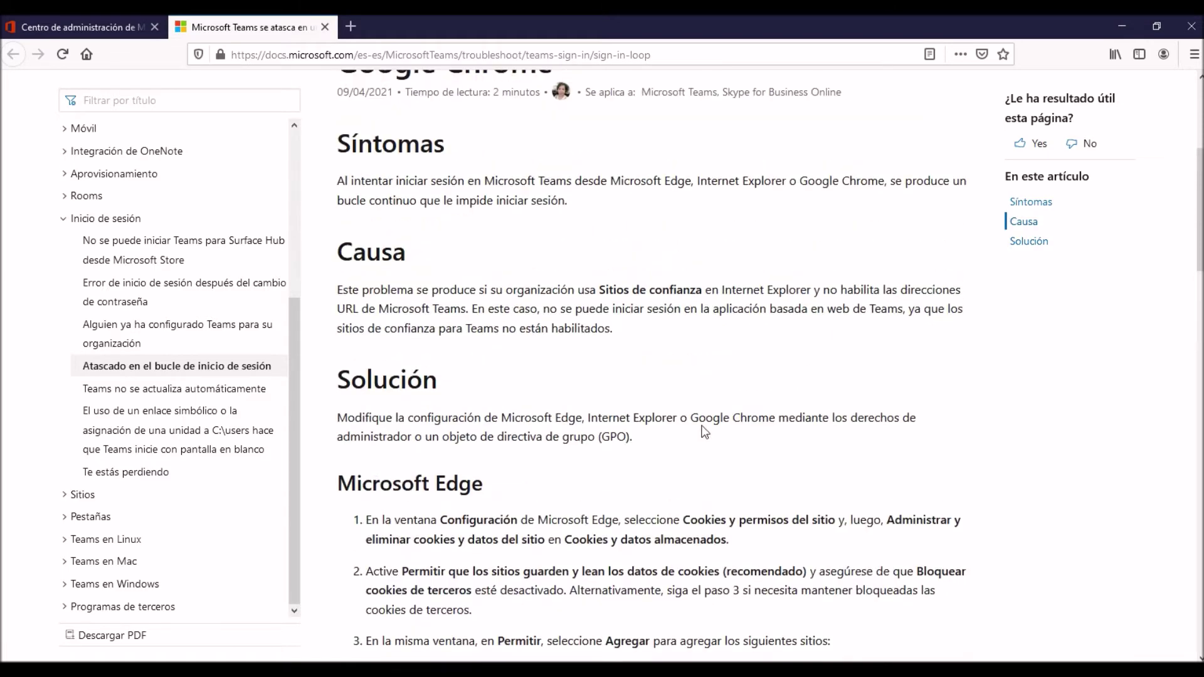
{"action": "scroll", "coordinate": [703, 429], "scroll_direction": "up", "scroll_amount": 4}
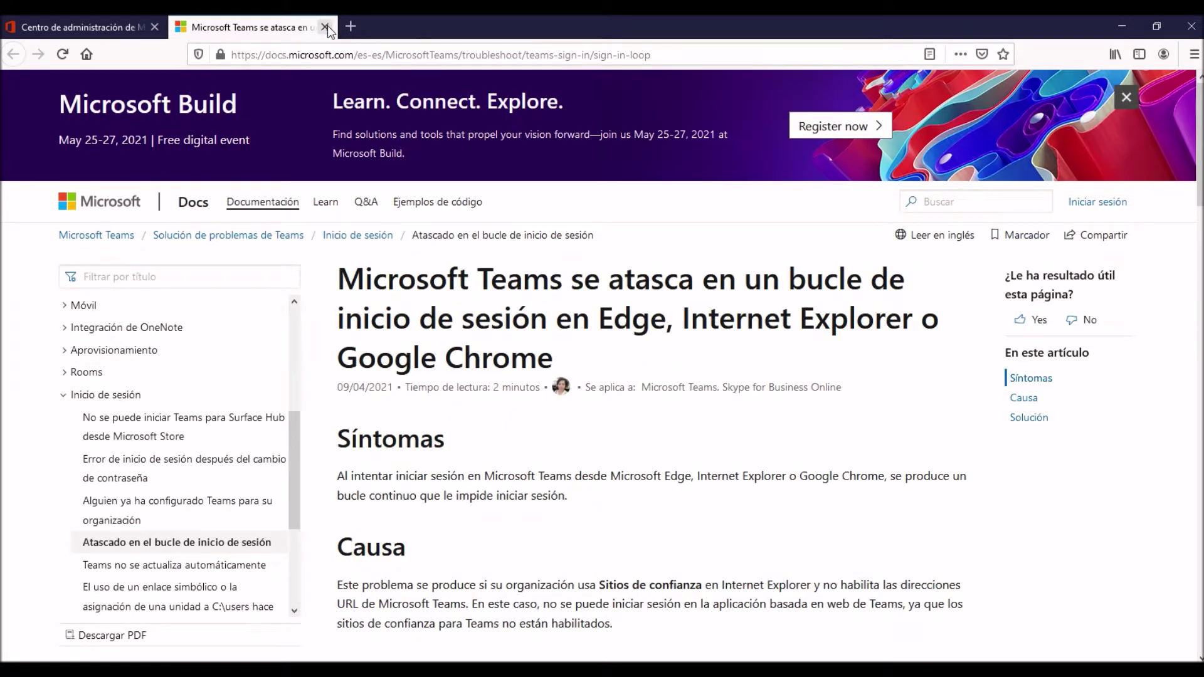
{"action": "left_click", "coordinate": [325, 27]}
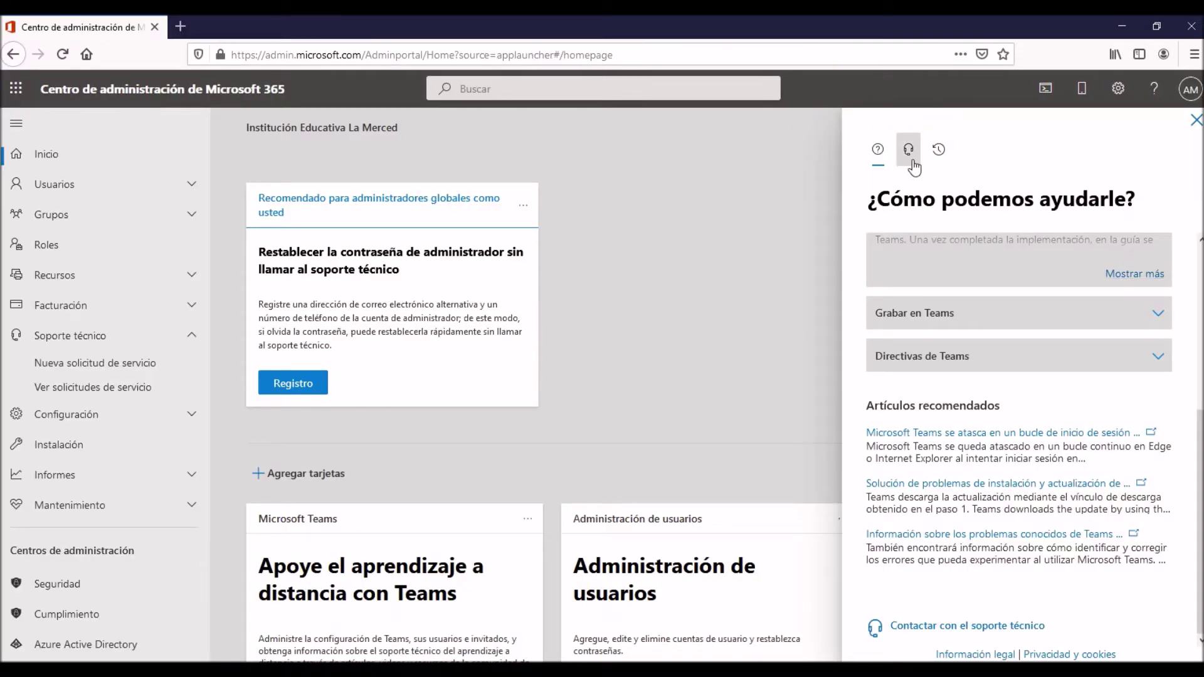
Expand Grabar en Teams and Directivas de Teams, then switch to Contactar con el soporte técnico.
{"action": "scroll", "coordinate": [936, 283], "scroll_direction": "up", "scroll_amount": 4}
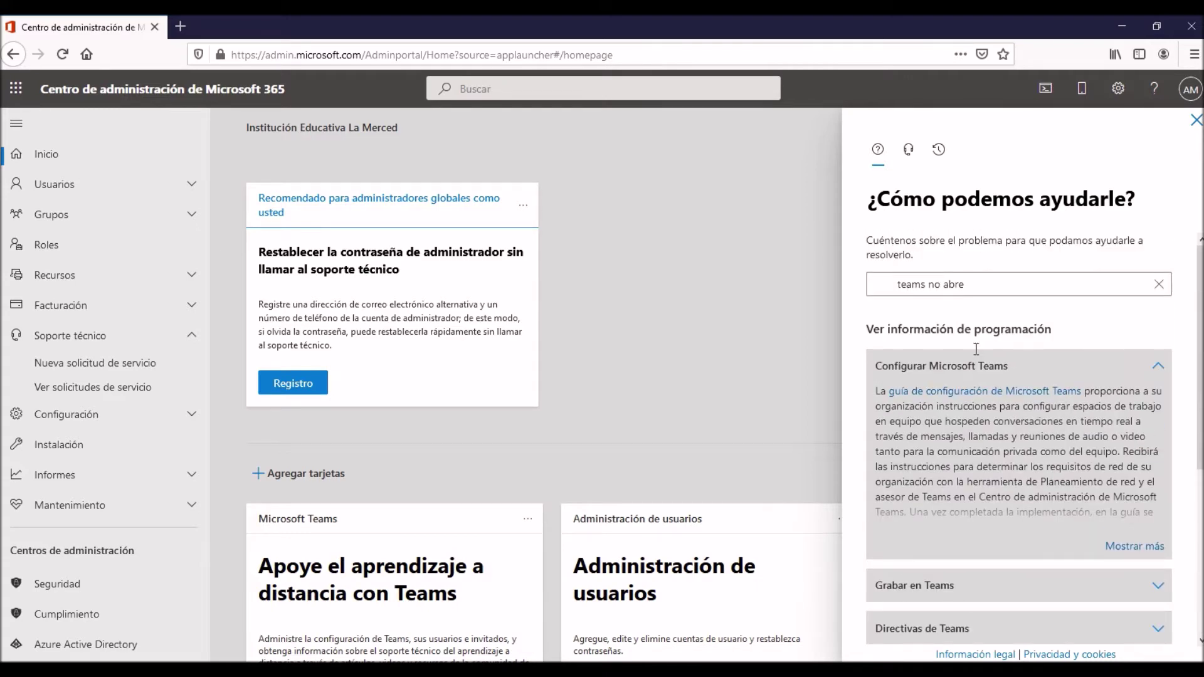
{"action": "left_click_drag", "start_coordinate": [976, 348], "coordinate": [1078, 343]}
{"action": "scroll", "coordinate": [1027, 416], "scroll_direction": "down", "scroll_amount": 4}
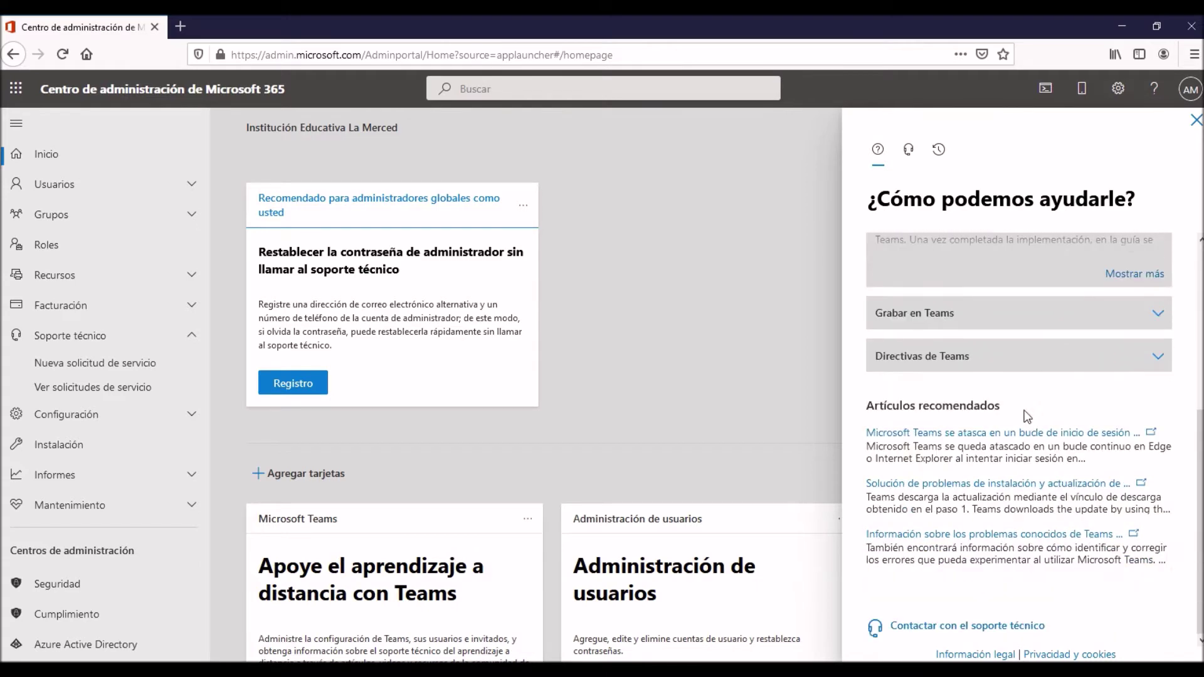
{"action": "left_click", "coordinate": [983, 327]}
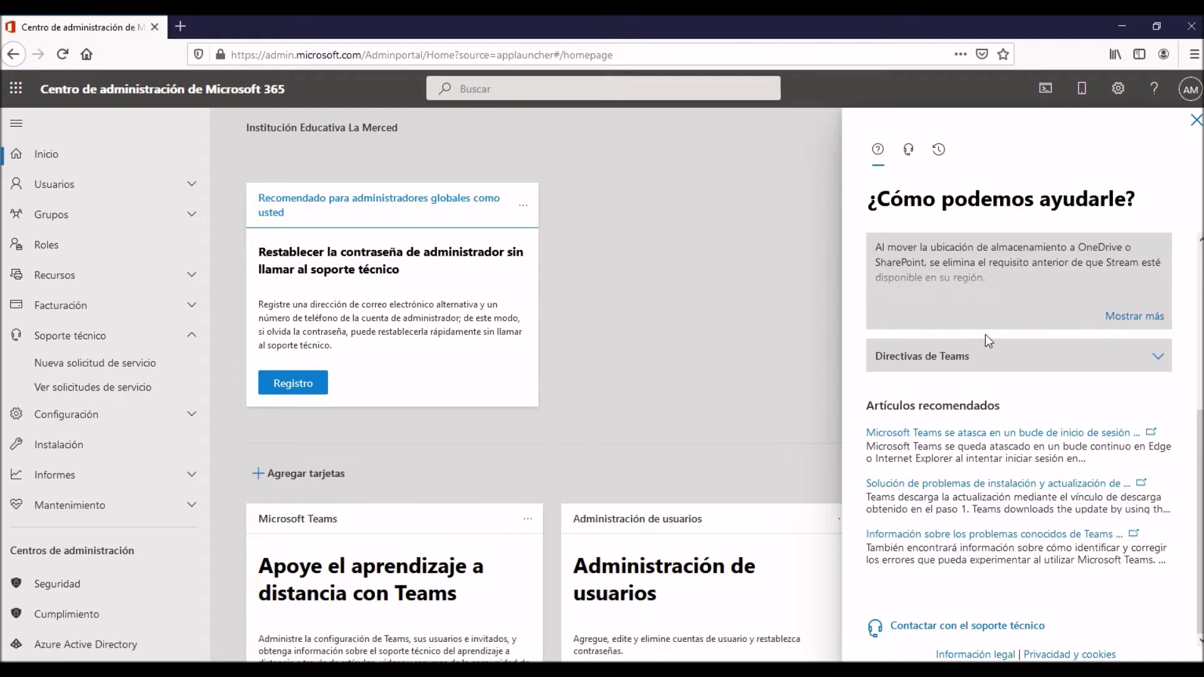
{"action": "left_click", "coordinate": [968, 363]}
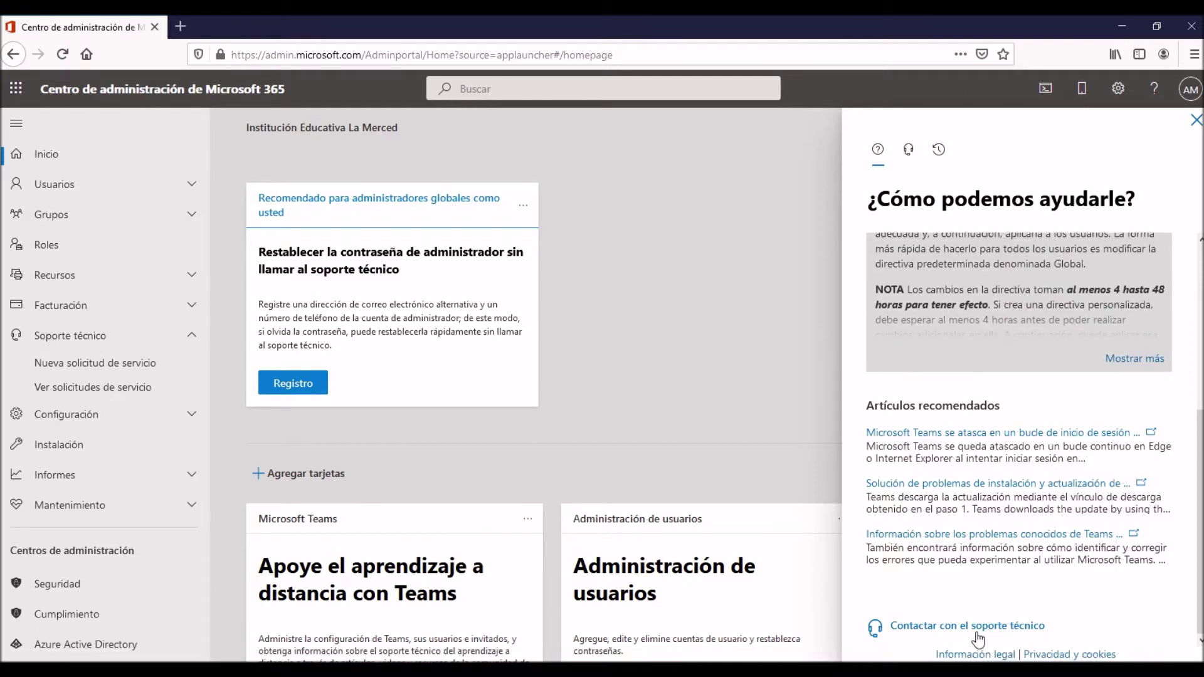
{"action": "left_click", "coordinate": [909, 152]}
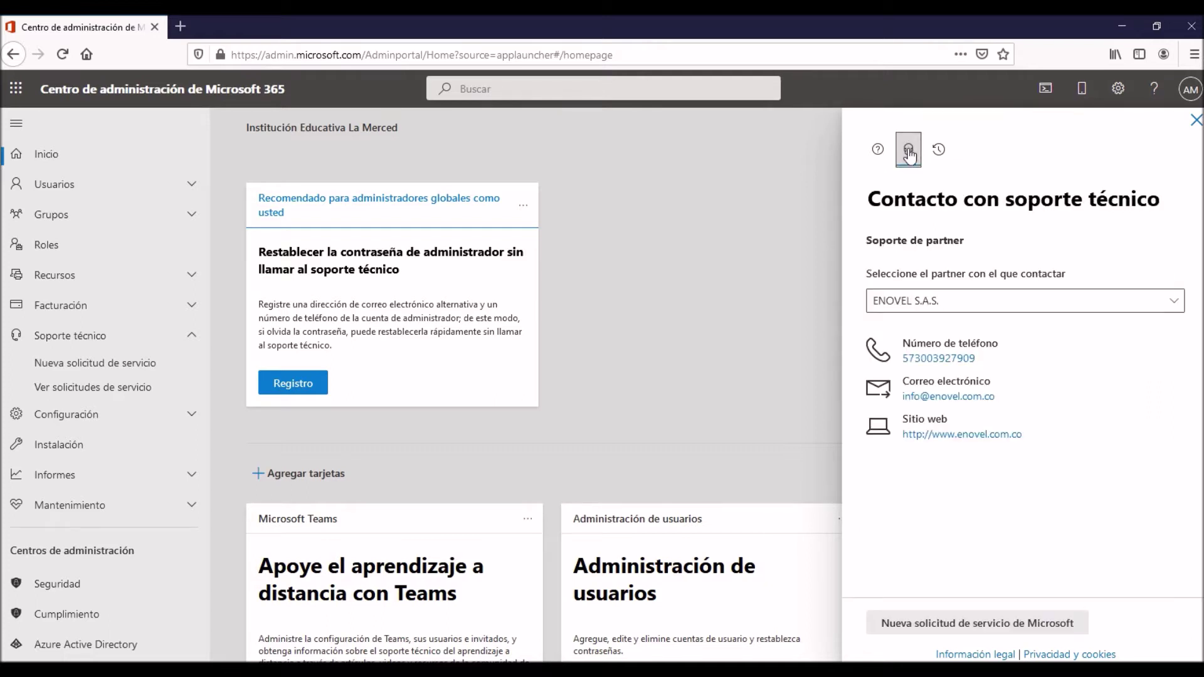
Keep ENOVEL S.A.S. as the support partner and start a new Microsoft service request.
{"action": "left_click", "coordinate": [1174, 302]}
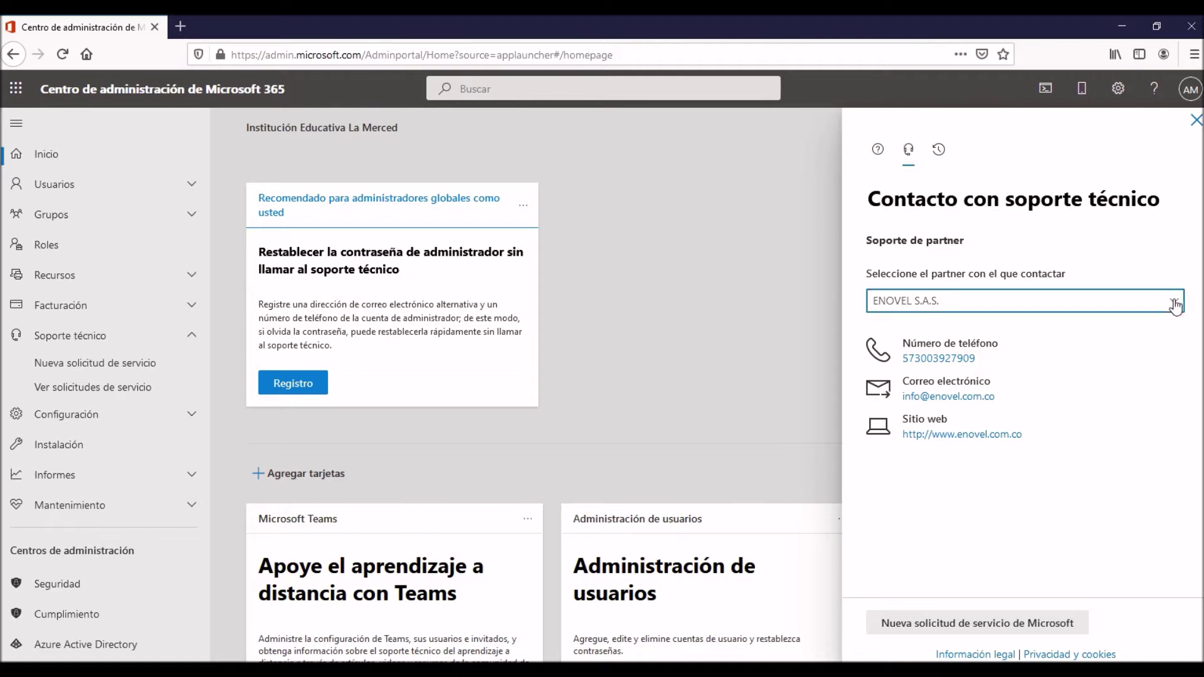
{"action": "left_click", "coordinate": [1174, 303]}
{"action": "left_click", "coordinate": [1016, 310]}
{"action": "left_click", "coordinate": [1016, 309]}
{"action": "left_click", "coordinate": [951, 624]}
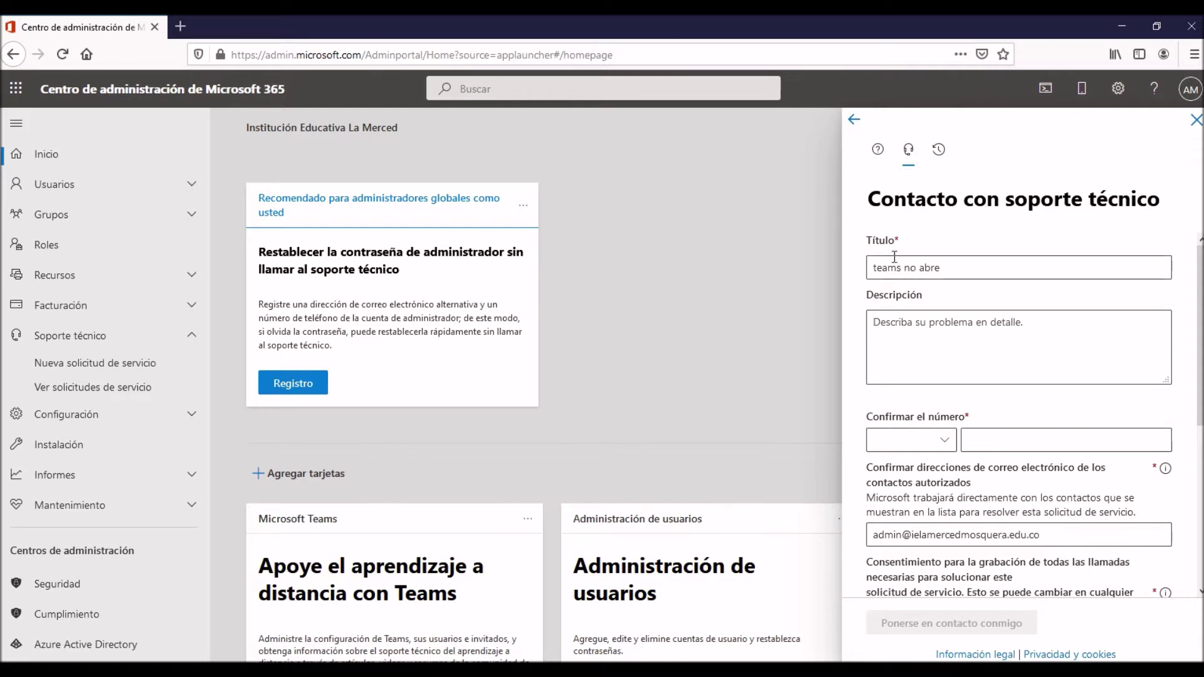
Check the prefilled request title 'teams no abre'.
{"action": "left_click", "coordinate": [869, 276]}
{"action": "left_click_drag", "start_coordinate": [872, 274], "coordinate": [835, 267]}
{"action": "left_click", "coordinate": [958, 274]}
{"action": "left_click", "coordinate": [946, 270]}
{"action": "left_click", "coordinate": [1001, 271]}
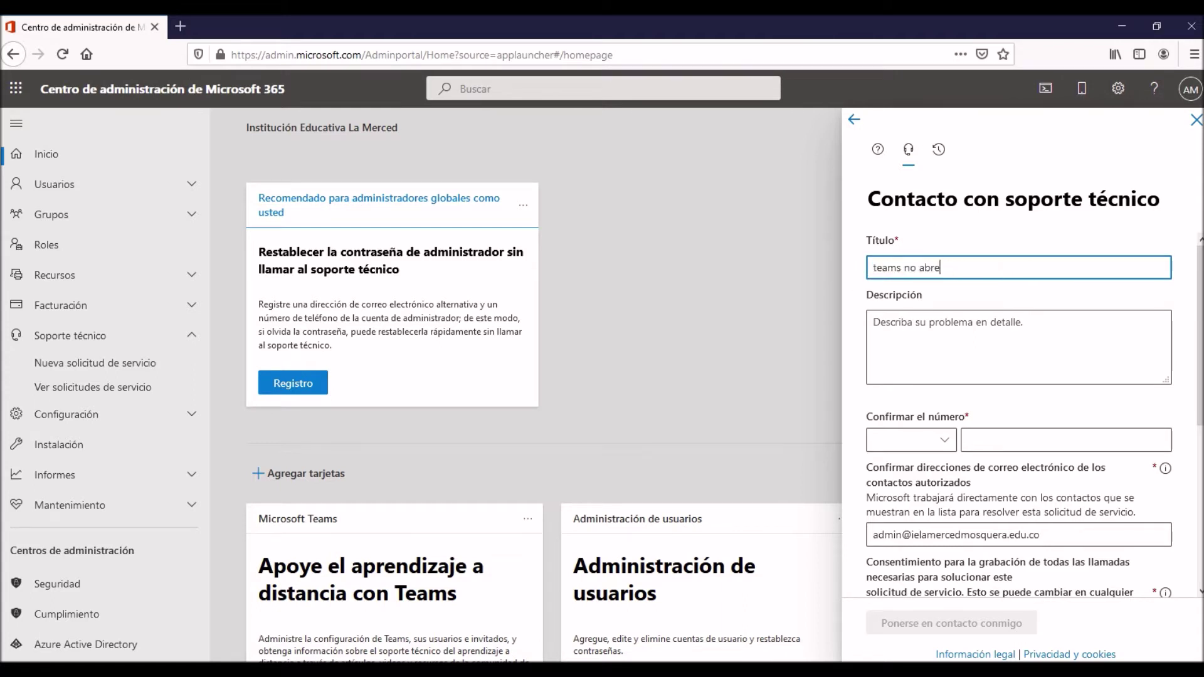
Enter the description 'al brir teams, se queda en el logo y no entra a la aplicación'.
{"action": "left_click", "coordinate": [966, 325]}
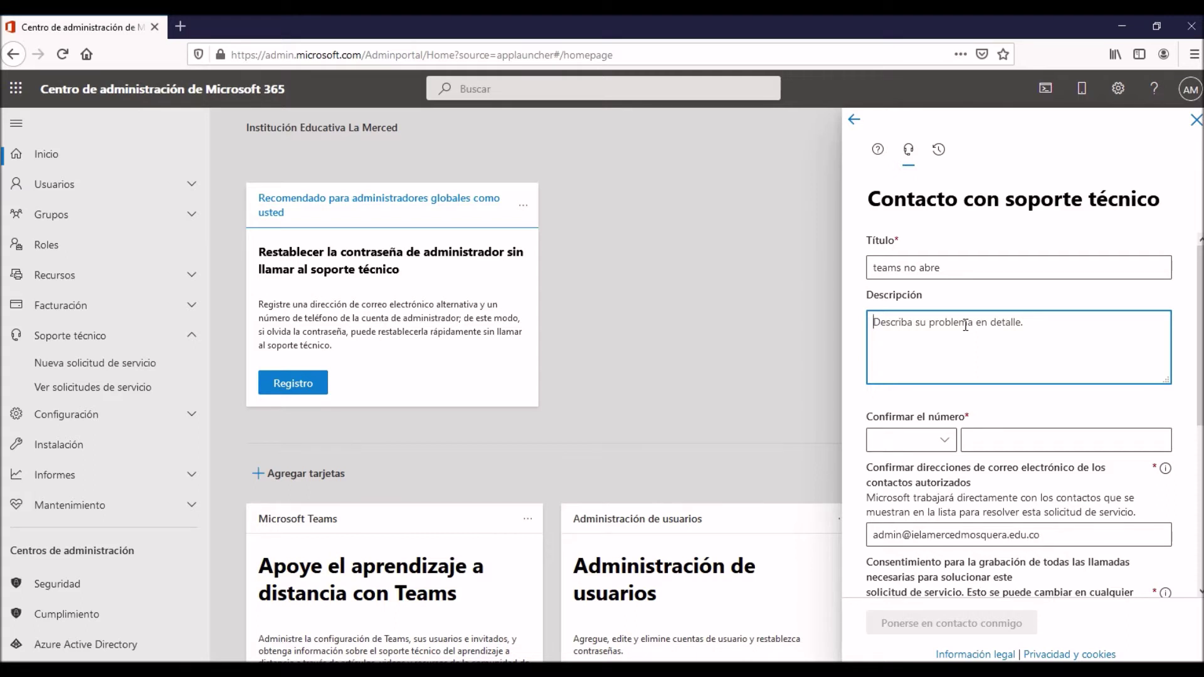
{"action": "type", "text": "al brir te"}
{"action": "type", "text": "mas"}
{"action": "key", "text": "BackSpace"}
{"action": "key", "text": "BackSpace"}
{"action": "key", "text": "BackSpace"}
{"action": "type", "text": "asm"}
{"action": "key", "text": "BackSpace"}
{"action": "key", "text": "BackSpace"}
{"action": "type", "text": "ms, se queda en l"}
{"action": "key", "text": "BackSpace"}
{"action": "type", "text": "el logo y no entra a la pali"}
{"action": "key", "text": "BackSpace"}
{"action": "key", "text": "BackSpace"}
{"action": "key", "text": "BackSpace"}
{"action": "key", "text": "BackSpace"}
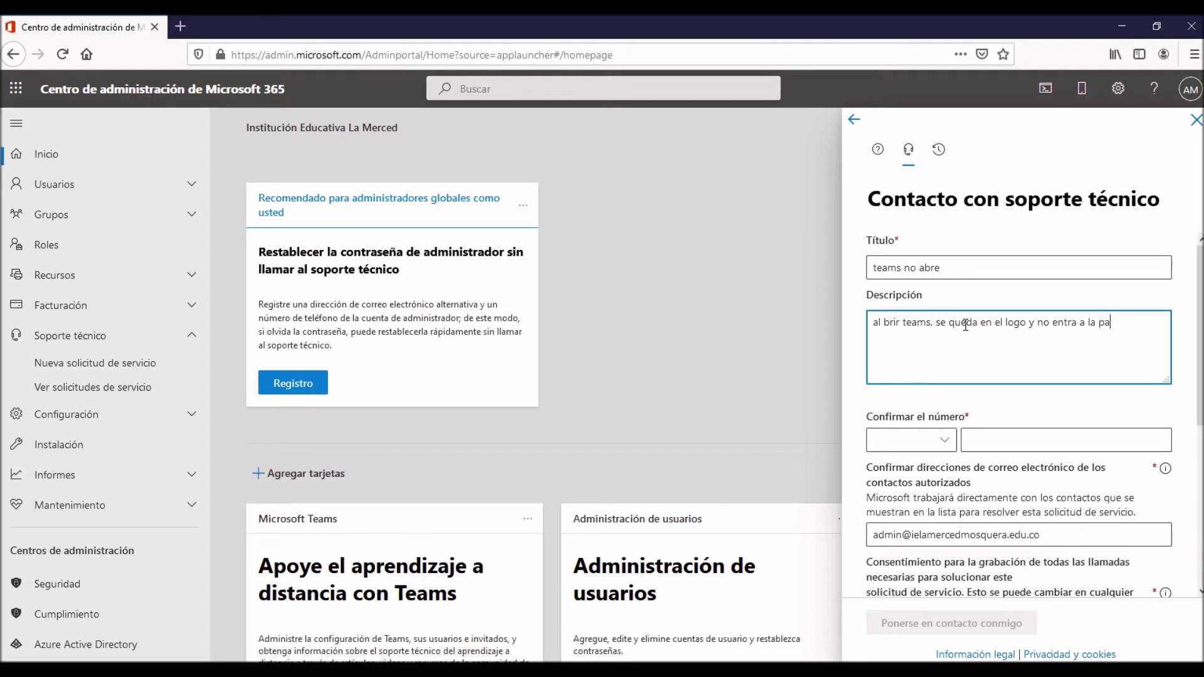
{"action": "type", "text": "aplicacion"}
{"action": "key", "text": "BackSpace"}
{"action": "key", "text": "BackSpace"}
{"action": "type", "text": "ón"}
{"action": "key", "text": "BackSpace"}
{"action": "key", "text": "BackSpace"}
{"action": "type", "text": "´"}
{"action": "key", "text": "BackSpace"}
{"action": "type", "text": "ón"}
Select Colombia +57 as the country code and enter the contact phone number.
{"action": "left_click", "coordinate": [944, 441]}
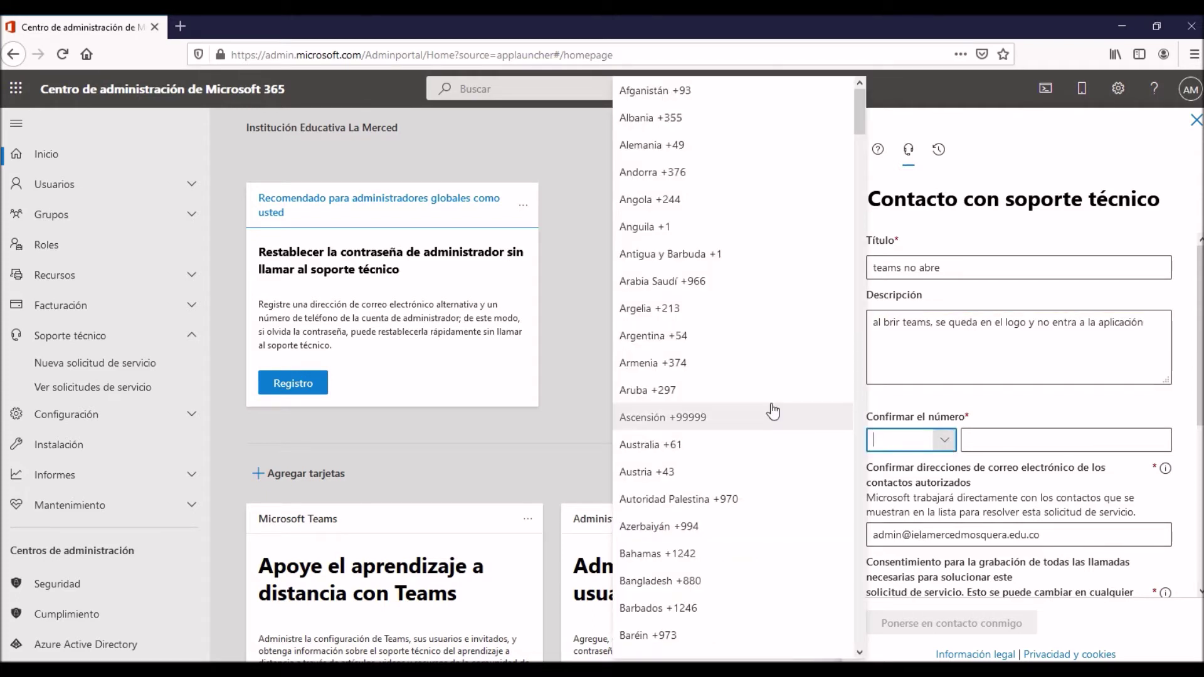
{"action": "scroll", "coordinate": [761, 379], "scroll_direction": "down", "scroll_amount": 10}
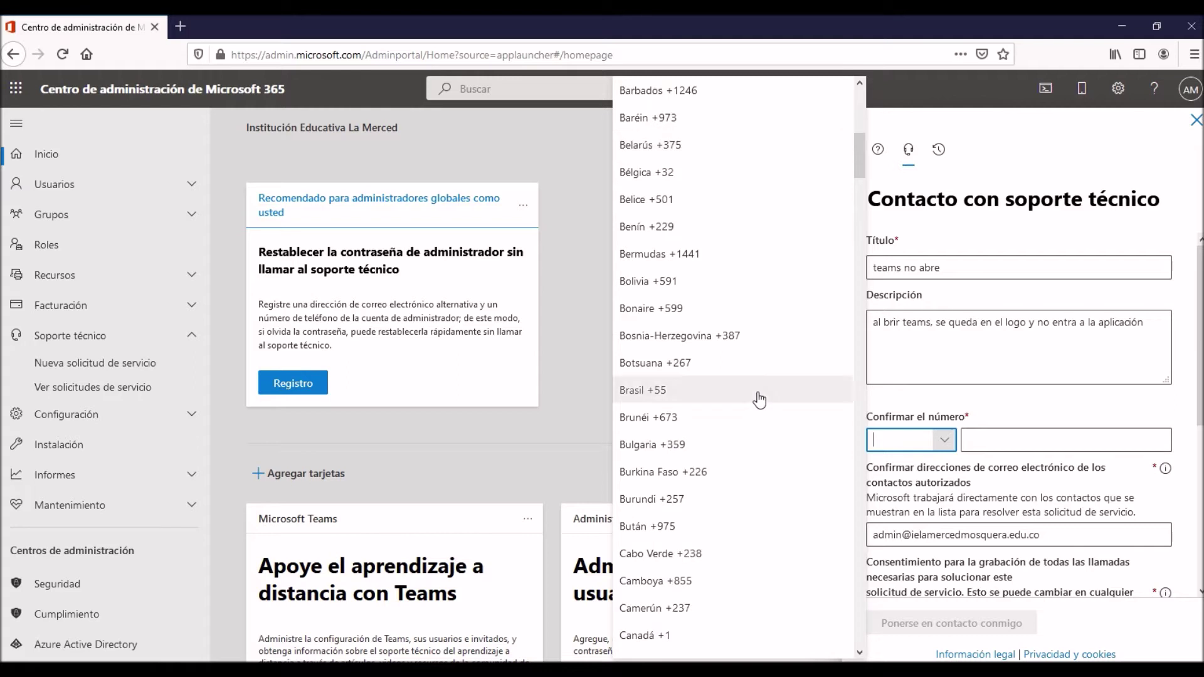
{"action": "scroll", "coordinate": [761, 400], "scroll_direction": "down", "scroll_amount": 1}
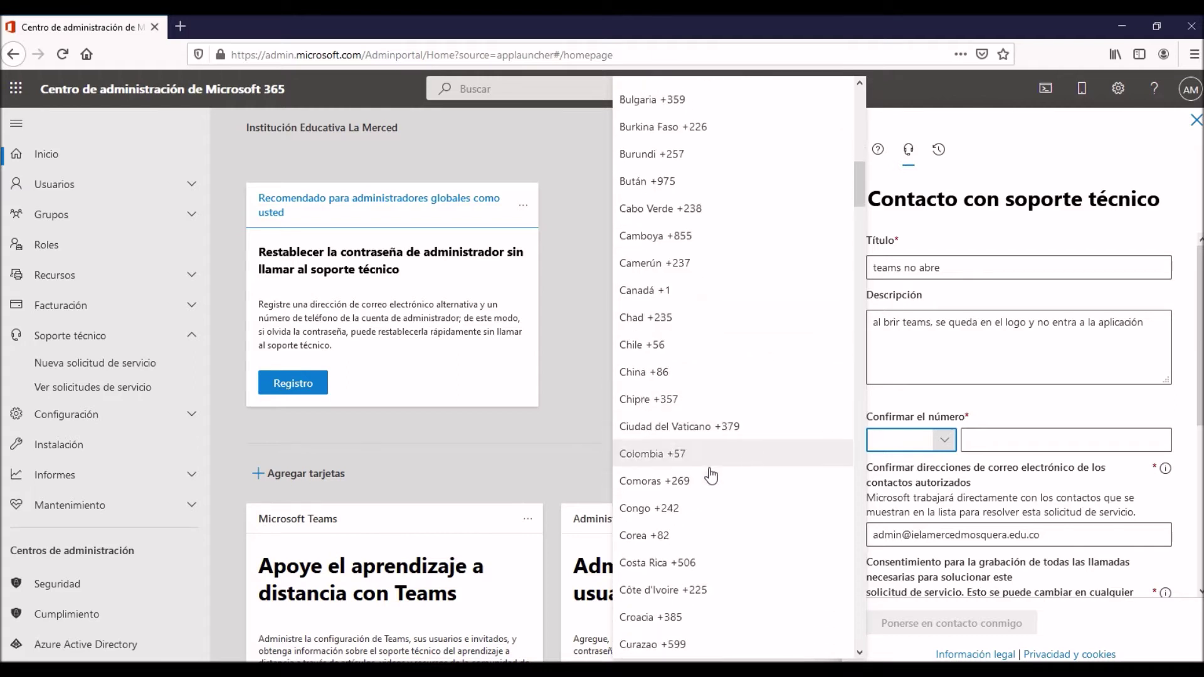
{"action": "left_click", "coordinate": [715, 465]}
{"action": "left_click", "coordinate": [1051, 442]}
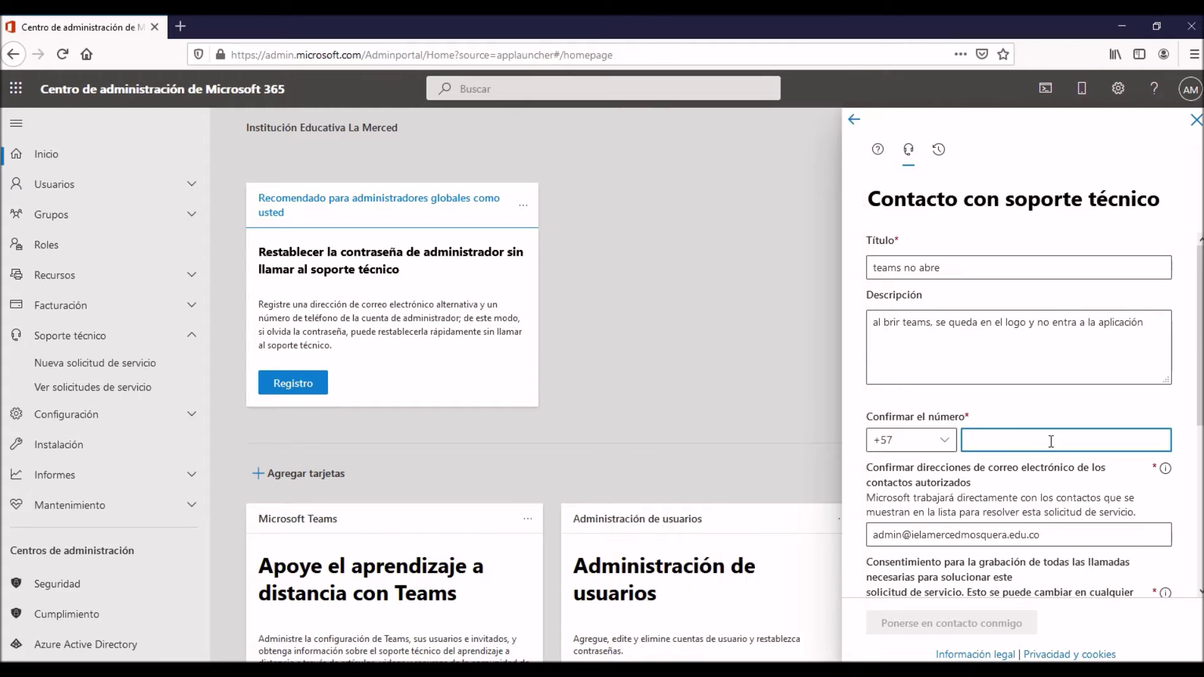
Review the authorized contact e-mail address on the request.
{"action": "scroll", "coordinate": [1051, 441], "scroll_direction": "down", "scroll_amount": 3}
{"action": "left_click", "coordinate": [1061, 363]}
{"action": "left_click_drag", "start_coordinate": [1061, 362], "coordinate": [828, 361]}
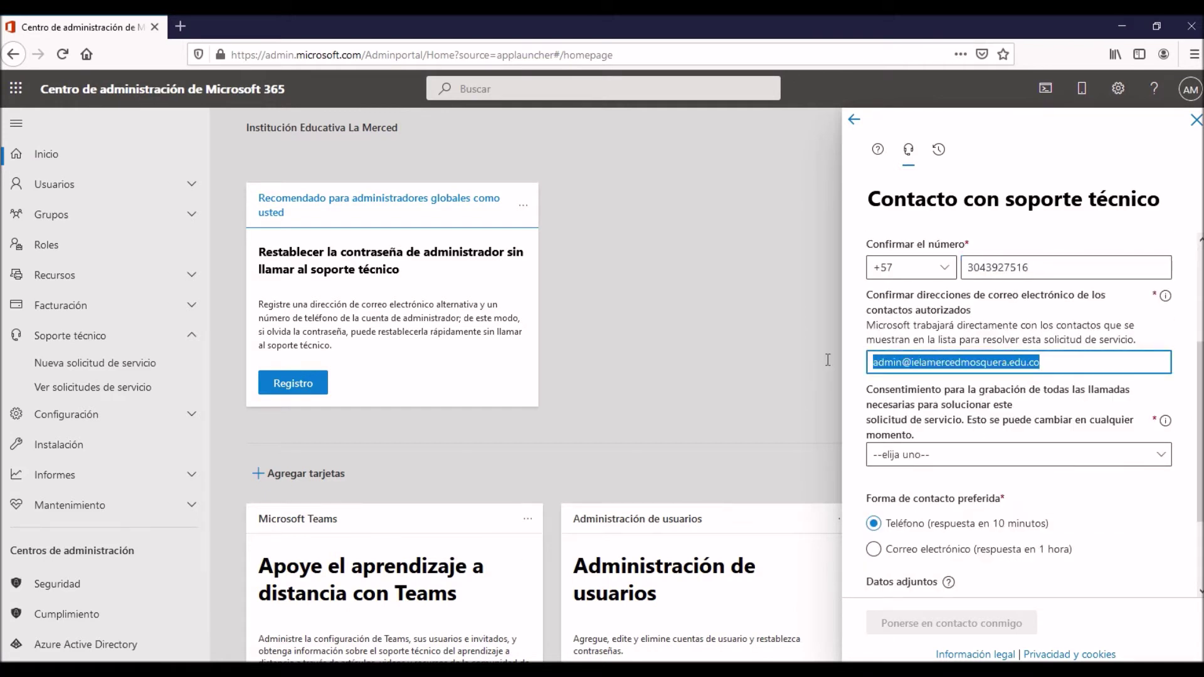
{"action": "left_click", "coordinate": [1105, 362]}
{"action": "left_click_drag", "start_coordinate": [877, 364], "coordinate": [943, 364]}
{"action": "left_click", "coordinate": [1057, 365]}
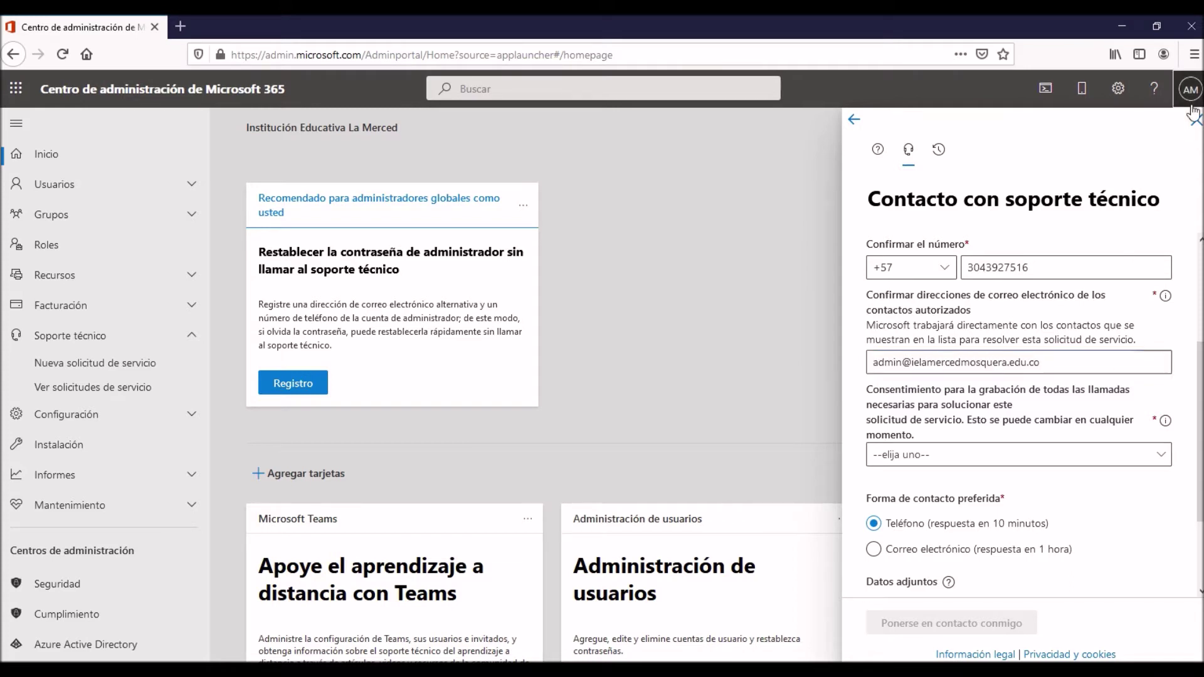
Set the call-recording Consentimiento dropdown to Sí.
{"action": "left_click", "coordinate": [1003, 456]}
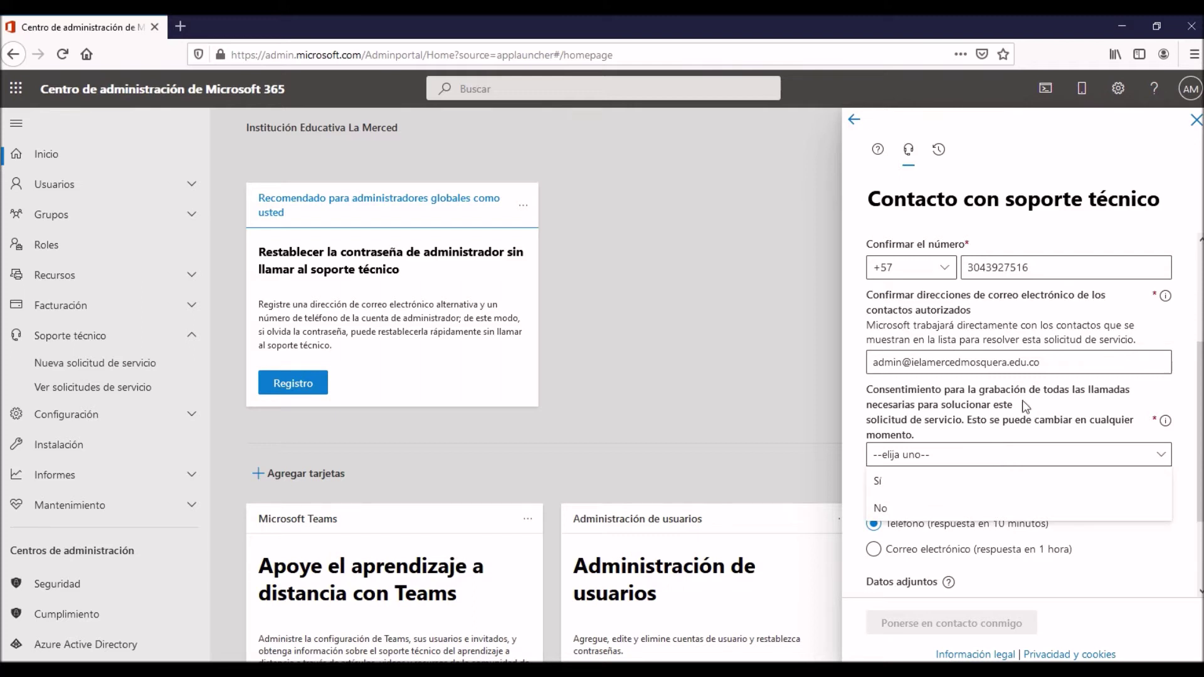
{"action": "left_click_drag", "start_coordinate": [884, 389], "coordinate": [1092, 430]}
{"action": "left_click", "coordinate": [1010, 463]}
{"action": "left_click", "coordinate": [1010, 462]}
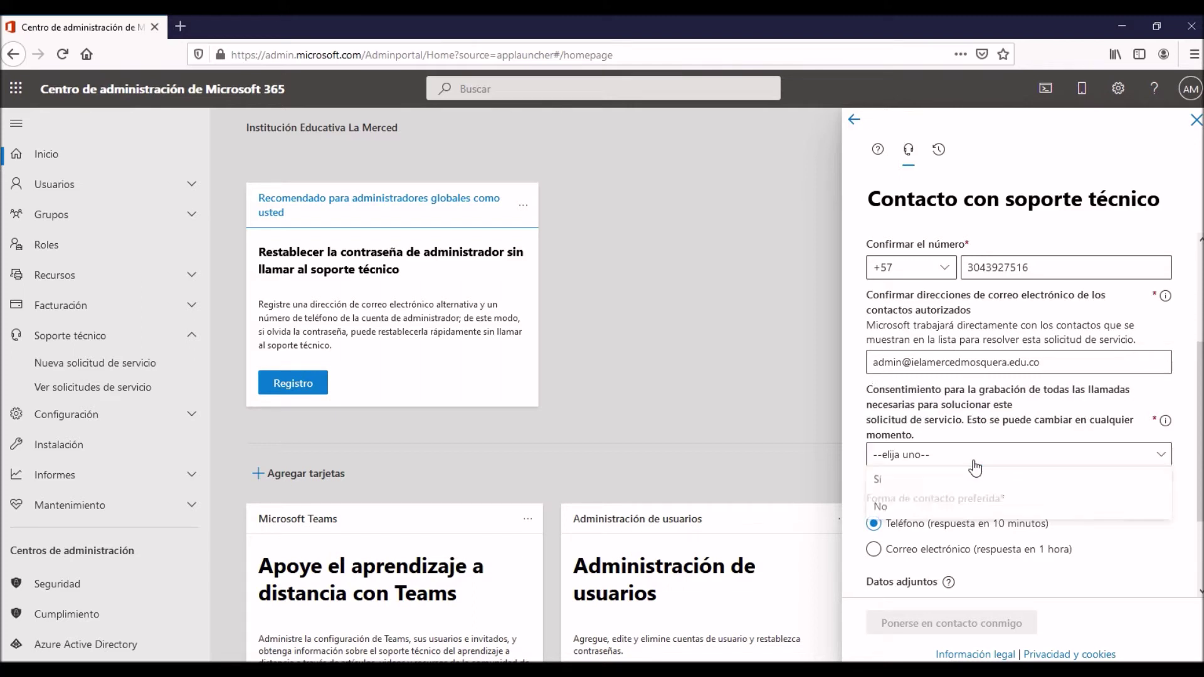
{"action": "left_click", "coordinate": [934, 478]}
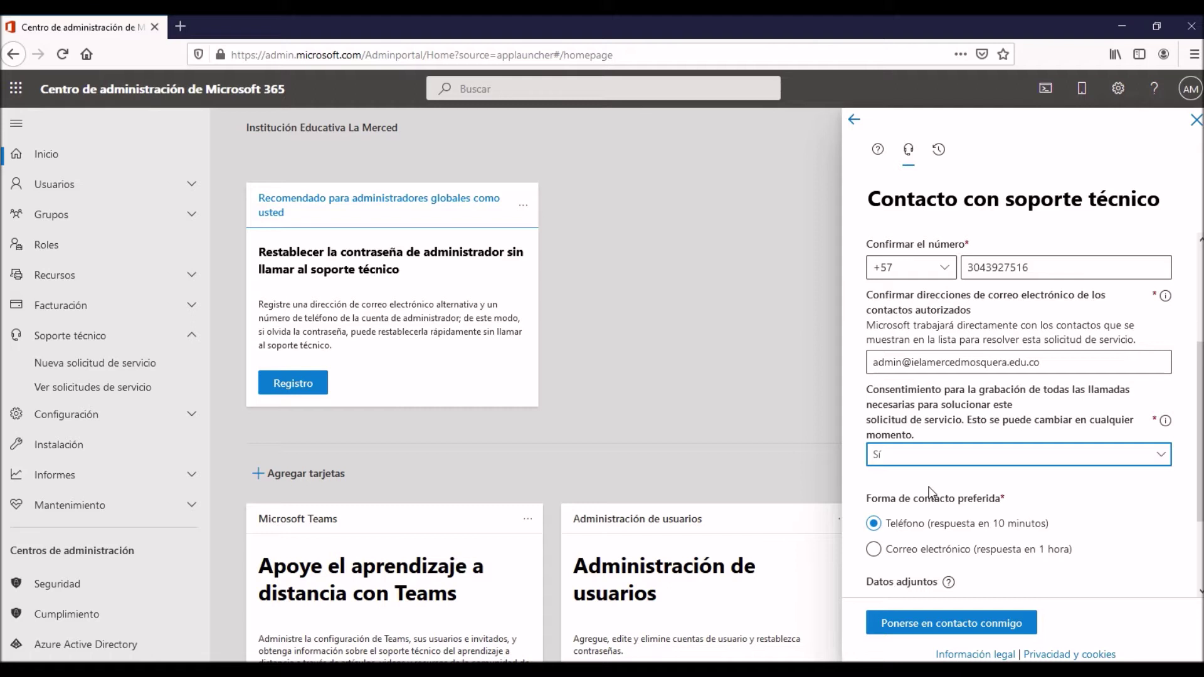
Keep Teléfono as the preferred contact method.
{"action": "scroll", "coordinate": [931, 493], "scroll_direction": "down", "scroll_amount": 4}
{"action": "left_click_drag", "start_coordinate": [899, 287], "coordinate": [972, 292]}
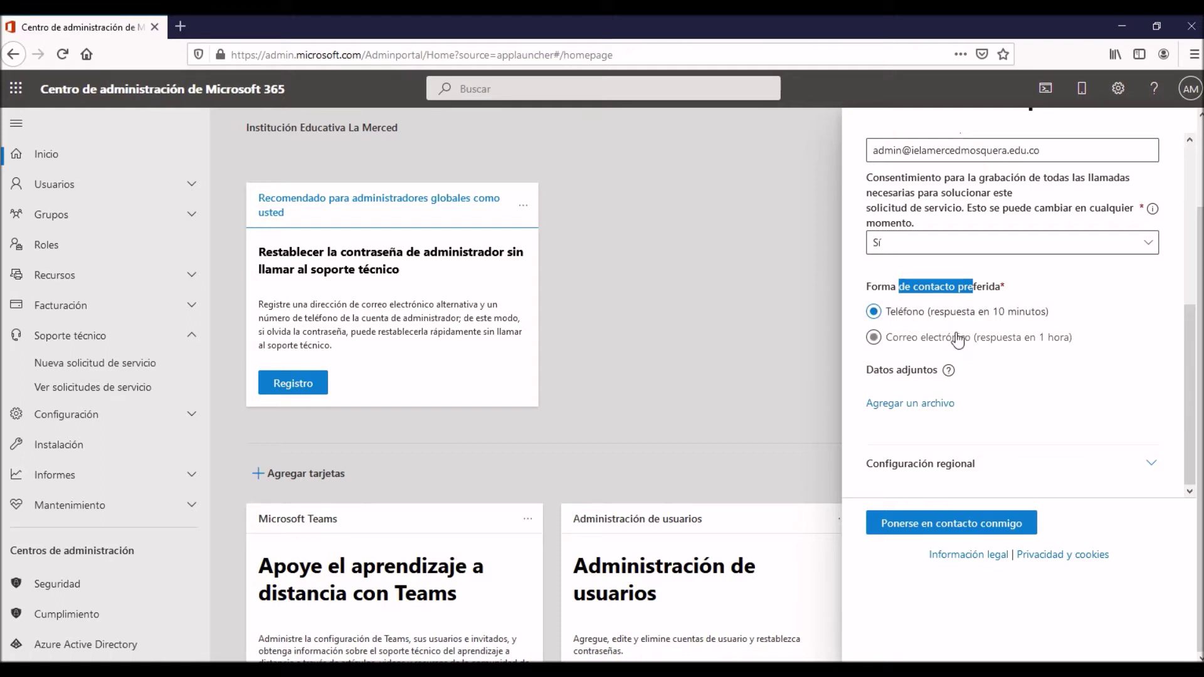
{"action": "left_click", "coordinate": [955, 340]}
{"action": "left_click", "coordinate": [941, 312]}
{"action": "left_click", "coordinate": [936, 404]}
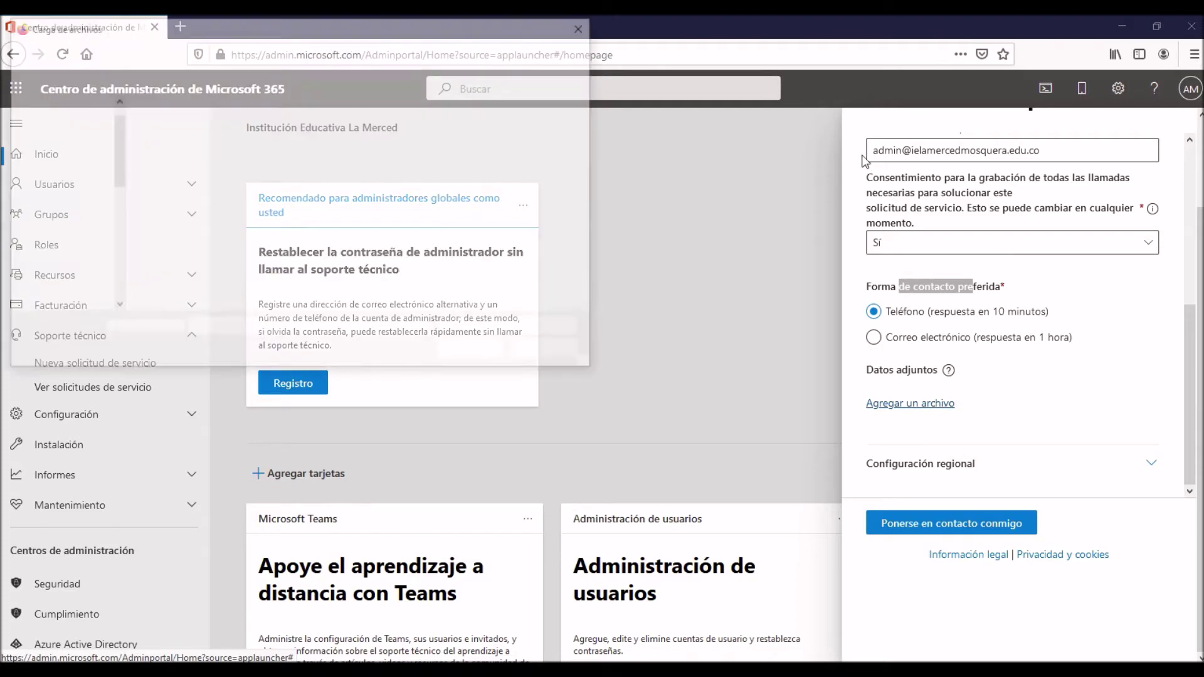
{"action": "left_click", "coordinate": [587, 25]}
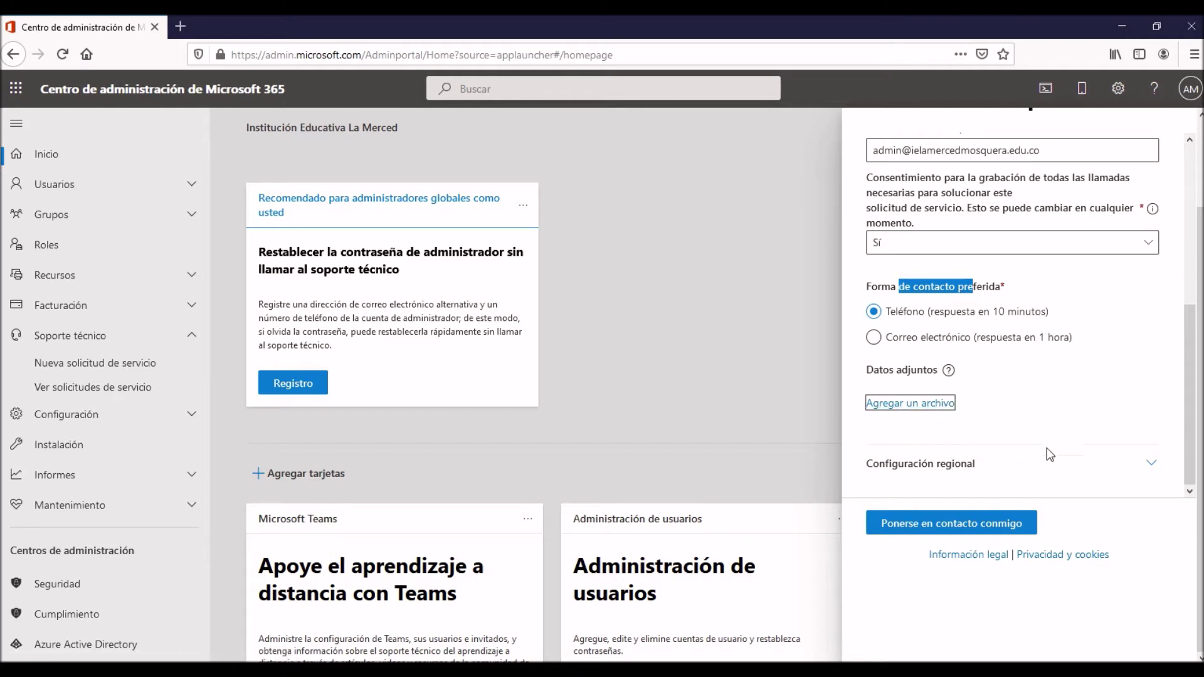
Expand Configuración regional and choose the (UTC-05:00) Bogotá, Lima, Quito, Rio Branco time zone.
{"action": "left_click", "coordinate": [1149, 470]}
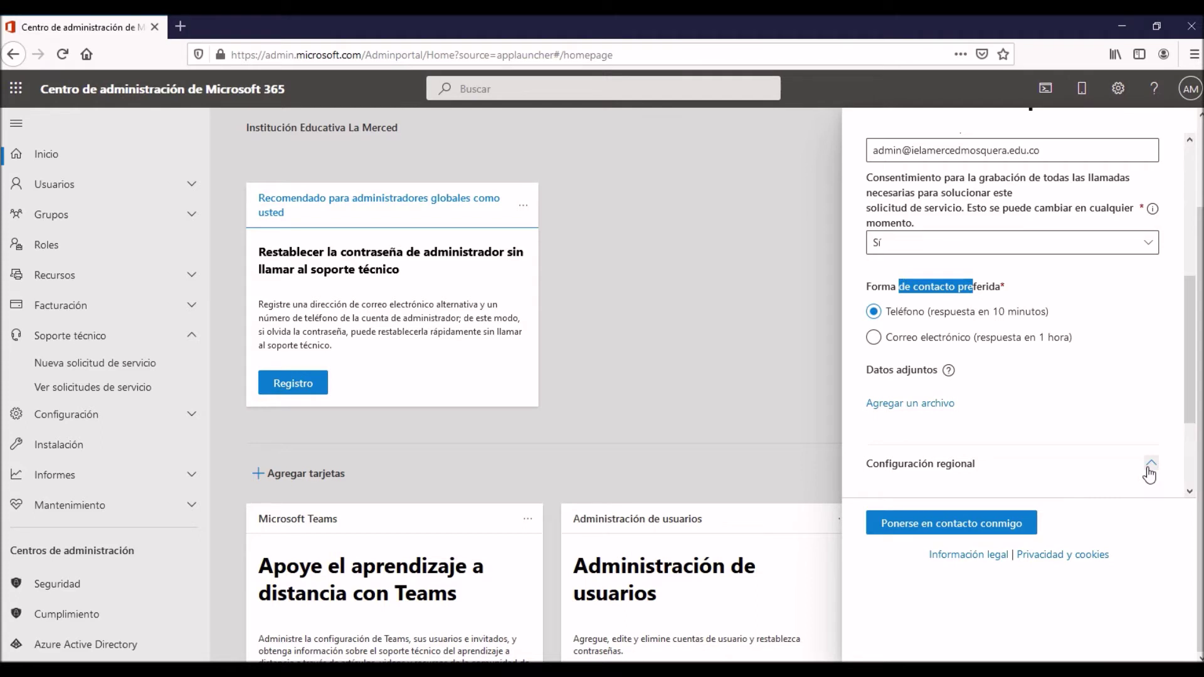
{"action": "scroll", "coordinate": [1149, 475], "scroll_direction": "down", "scroll_amount": 3}
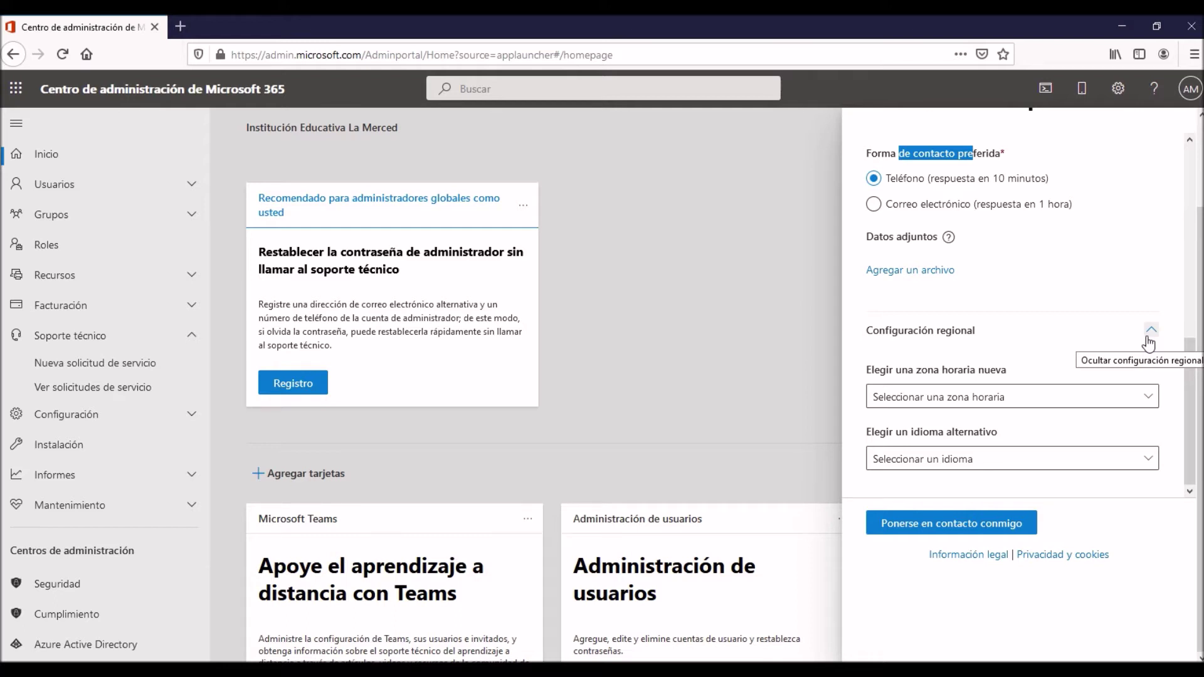
{"action": "left_click", "coordinate": [1148, 398]}
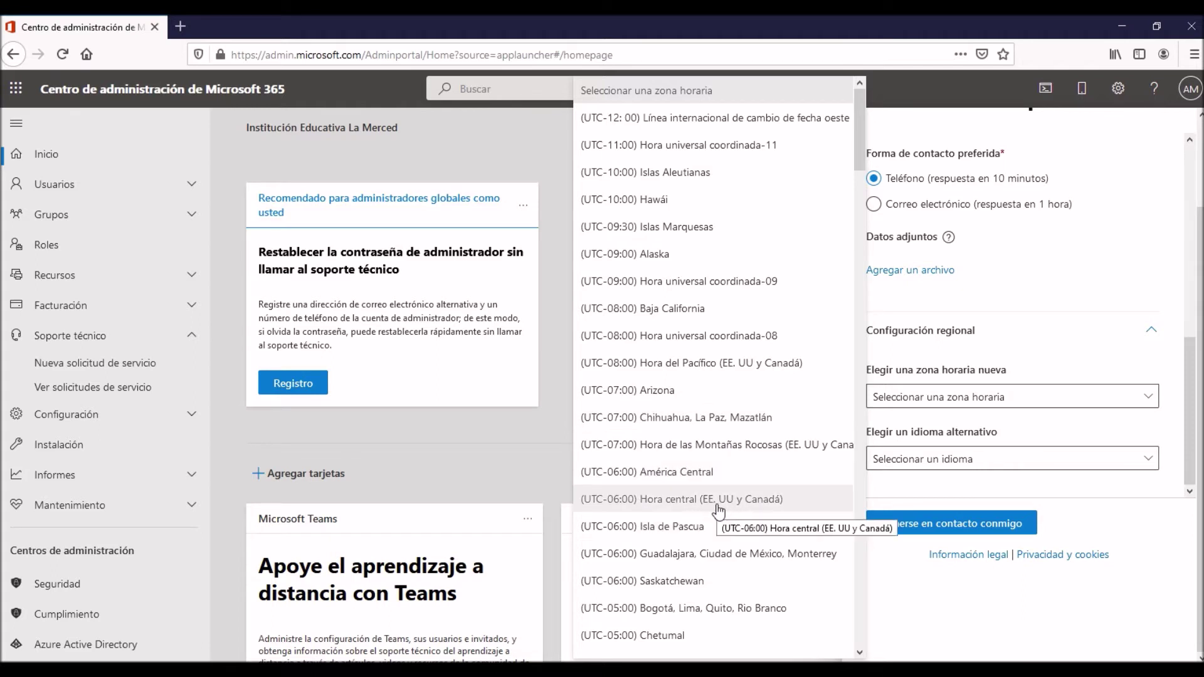
{"action": "left_click", "coordinate": [740, 607]}
Browse the alternative language list and close it without choosing a language.
{"action": "left_click", "coordinate": [993, 465]}
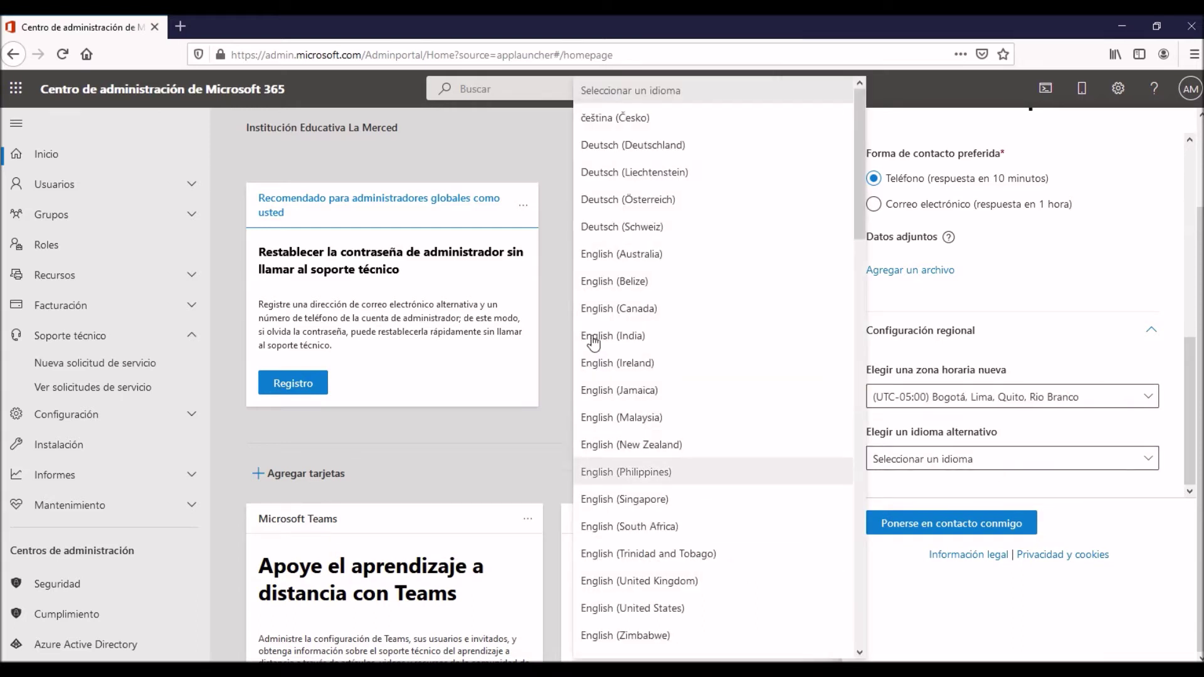
{"action": "left_click", "coordinate": [985, 459]}
{"action": "left_click", "coordinate": [985, 459]}
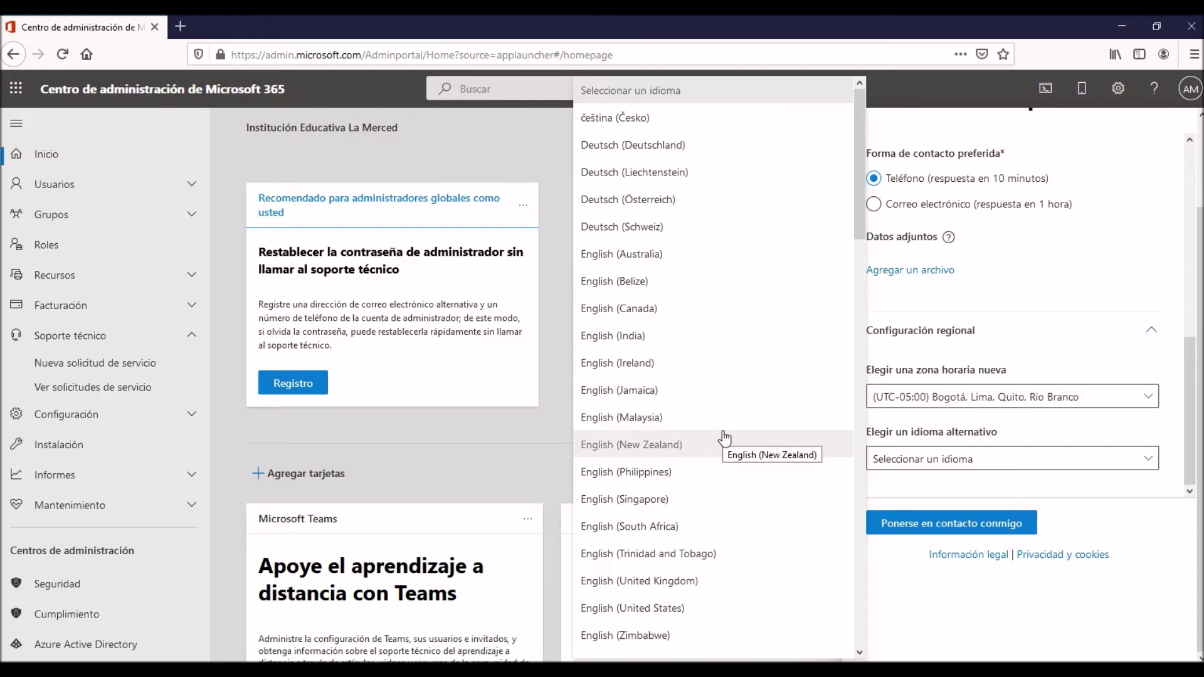
{"action": "scroll", "coordinate": [724, 438], "scroll_direction": "down", "scroll_amount": 15}
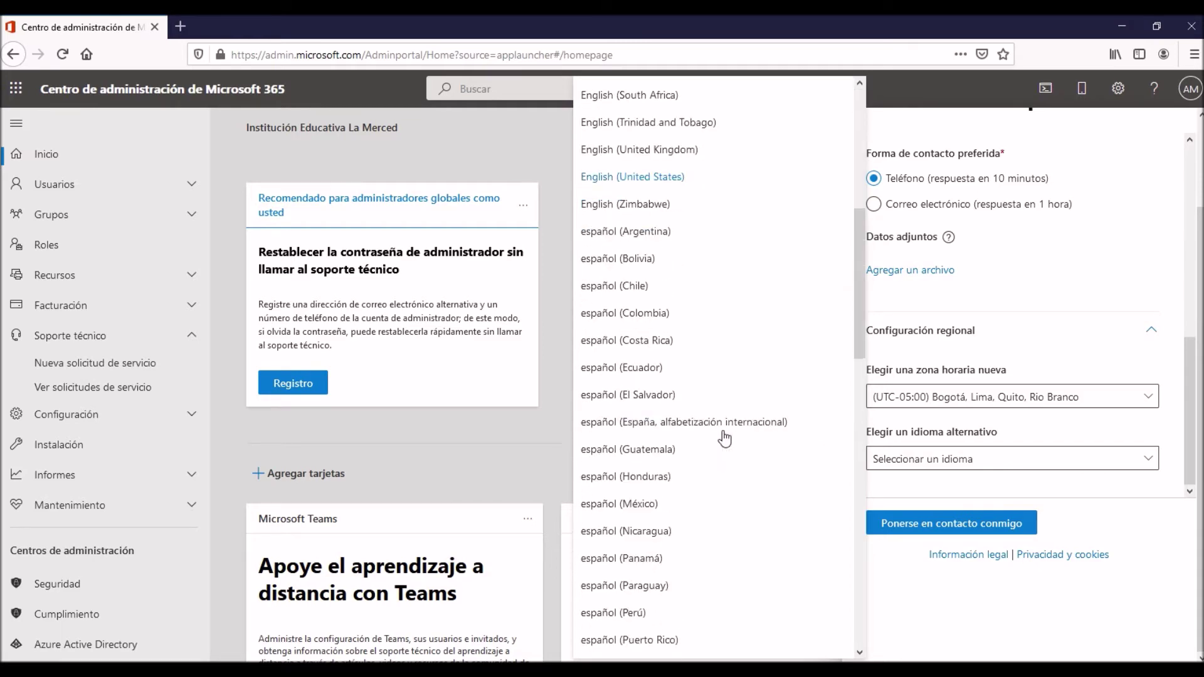
{"action": "scroll", "coordinate": [724, 437], "scroll_direction": "down", "scroll_amount": 5}
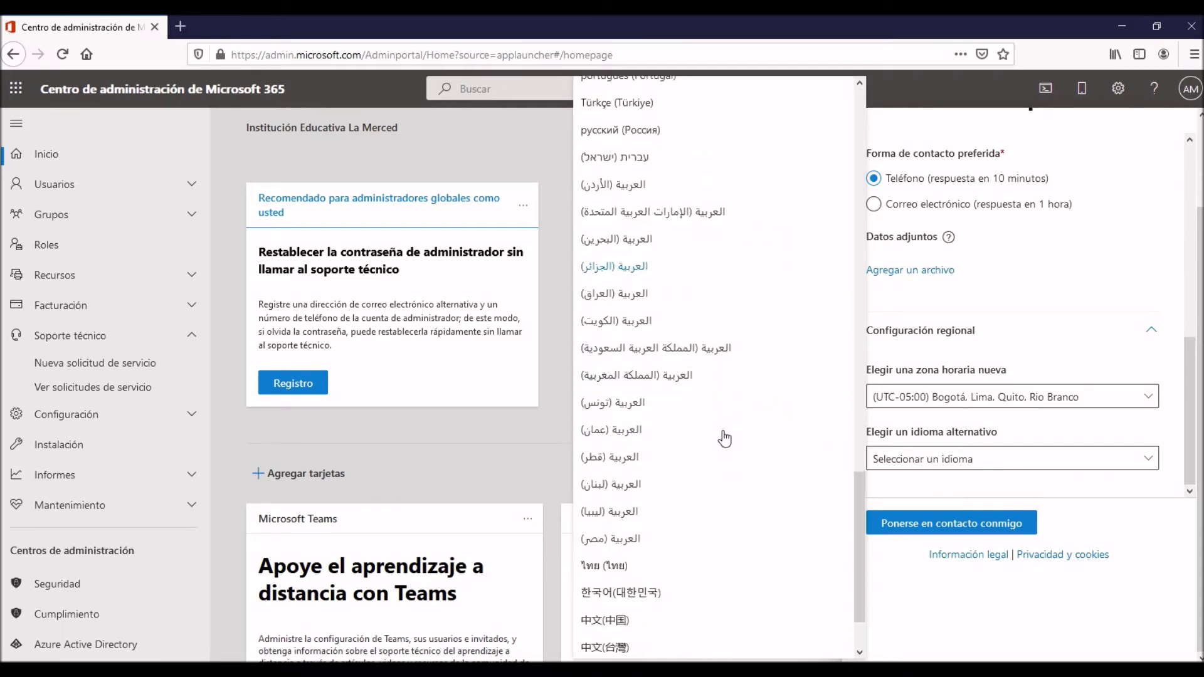
{"action": "scroll", "coordinate": [725, 437], "scroll_direction": "up", "scroll_amount": 10}
{"action": "scroll", "coordinate": [724, 437], "scroll_direction": "up", "scroll_amount": 6}
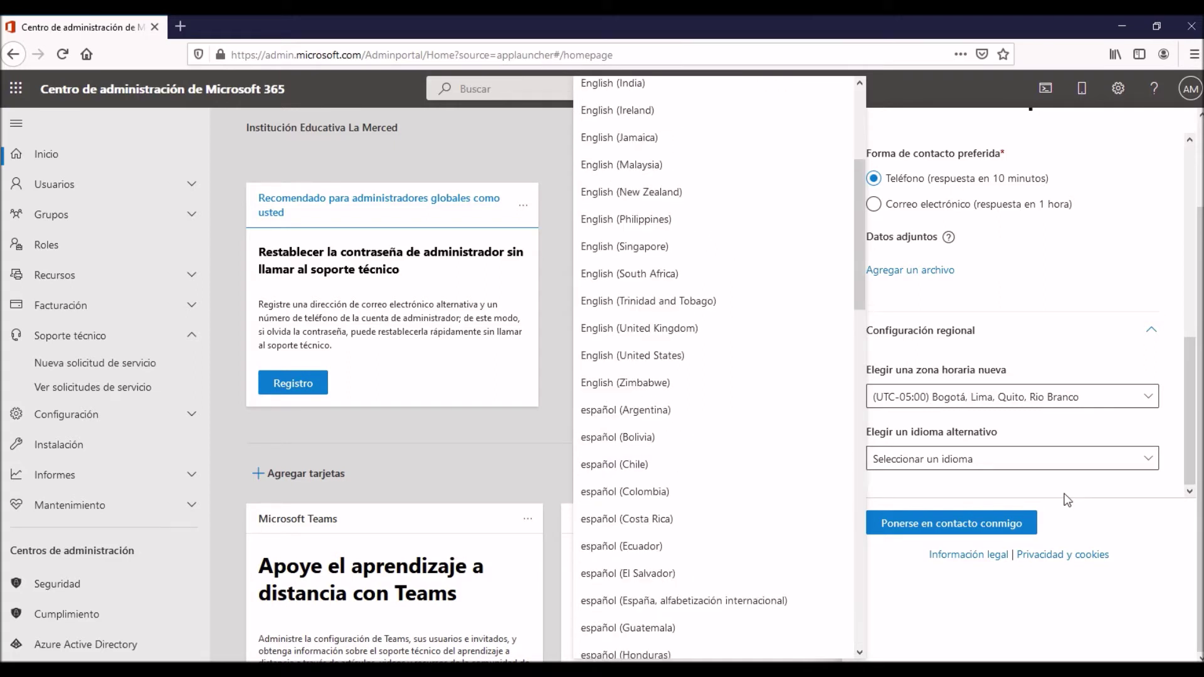
{"action": "left_click", "coordinate": [1056, 464]}
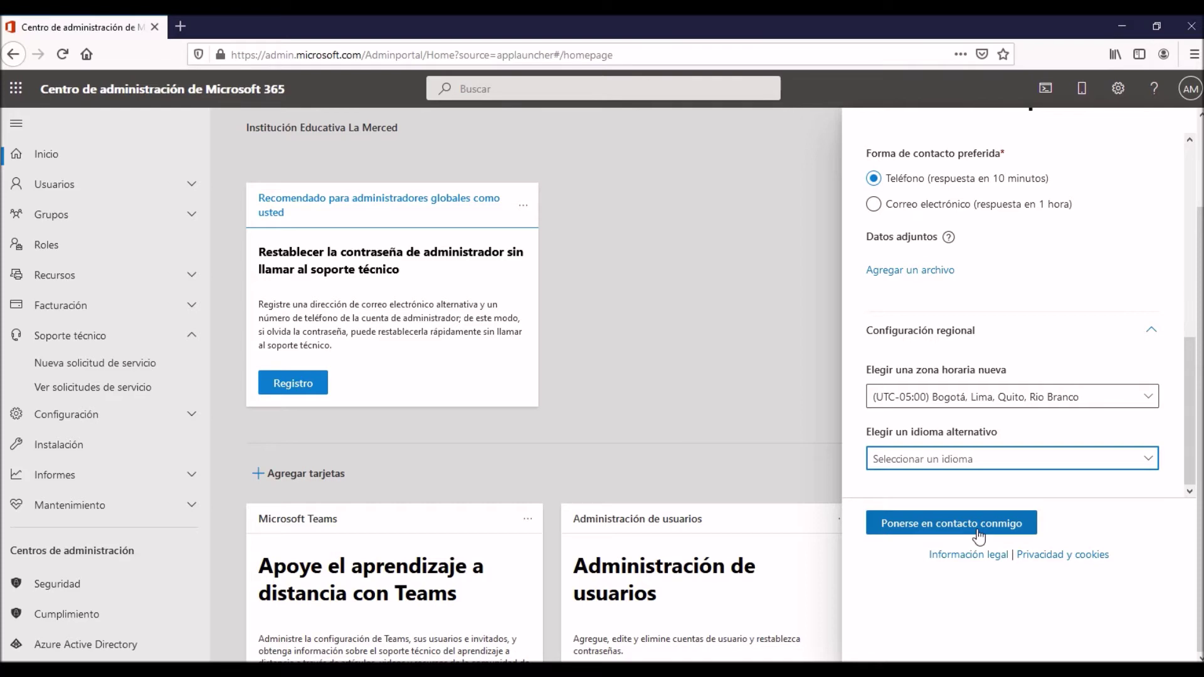
Scroll through the Contacto con soporte técnico panel, then close it with its X.
{"action": "scroll", "coordinate": [987, 531], "scroll_direction": "up", "scroll_amount": 2}
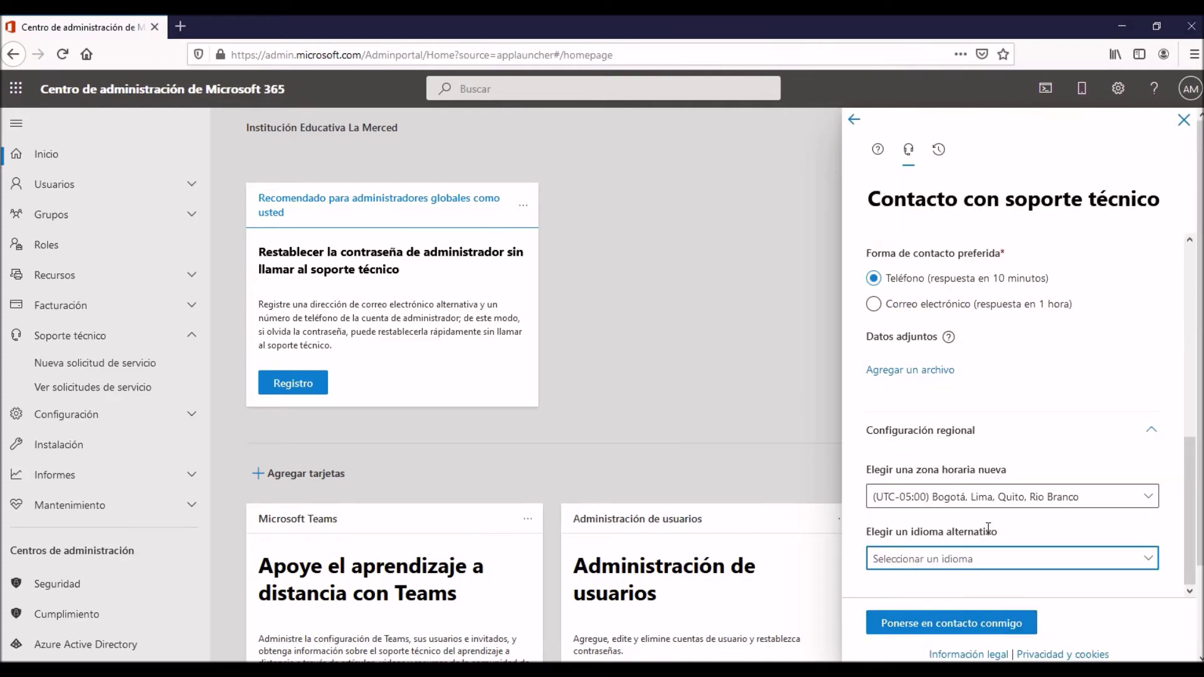
{"action": "scroll", "coordinate": [988, 530], "scroll_direction": "down", "scroll_amount": 2}
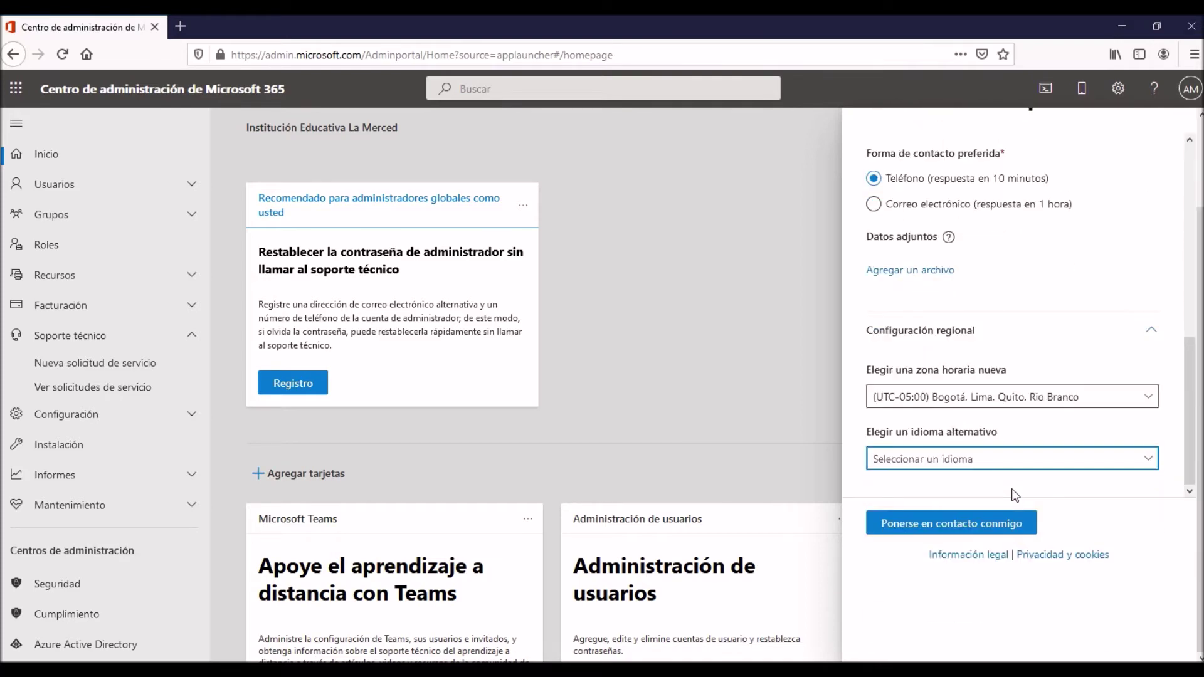
{"action": "scroll", "coordinate": [1015, 496], "scroll_direction": "up", "scroll_amount": 2}
{"action": "left_click_drag", "start_coordinate": [1199, 470], "coordinate": [1200, 297]}
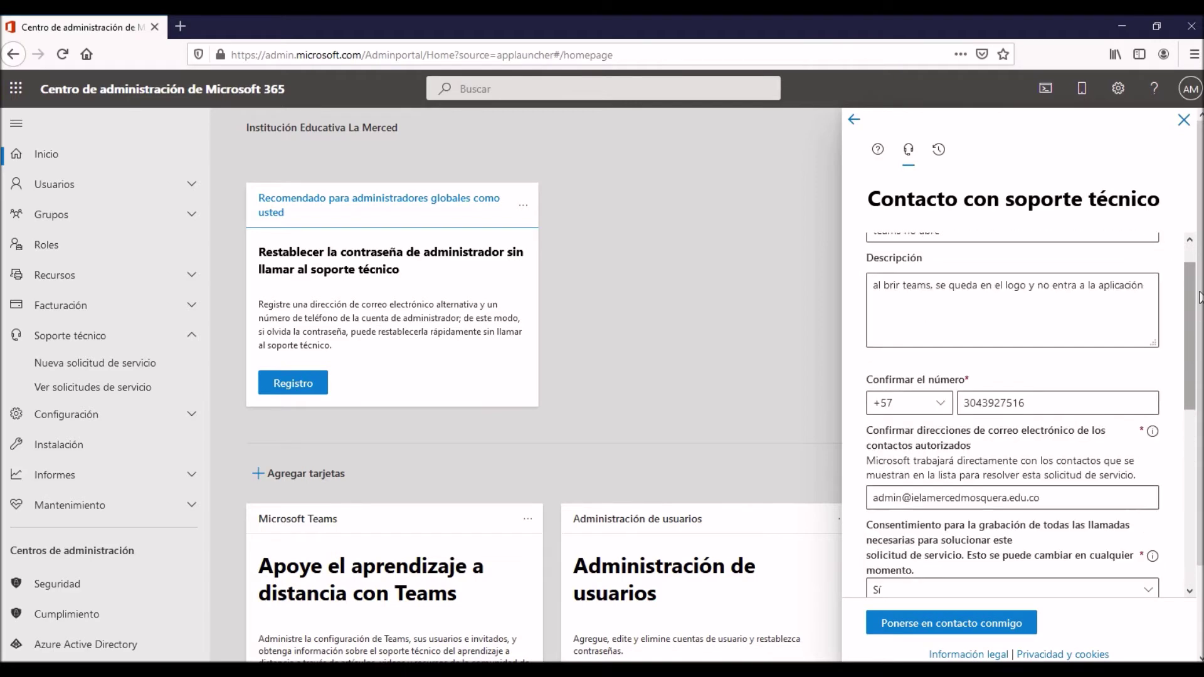
{"action": "scroll", "coordinate": [1199, 298], "scroll_direction": "up", "scroll_amount": 1}
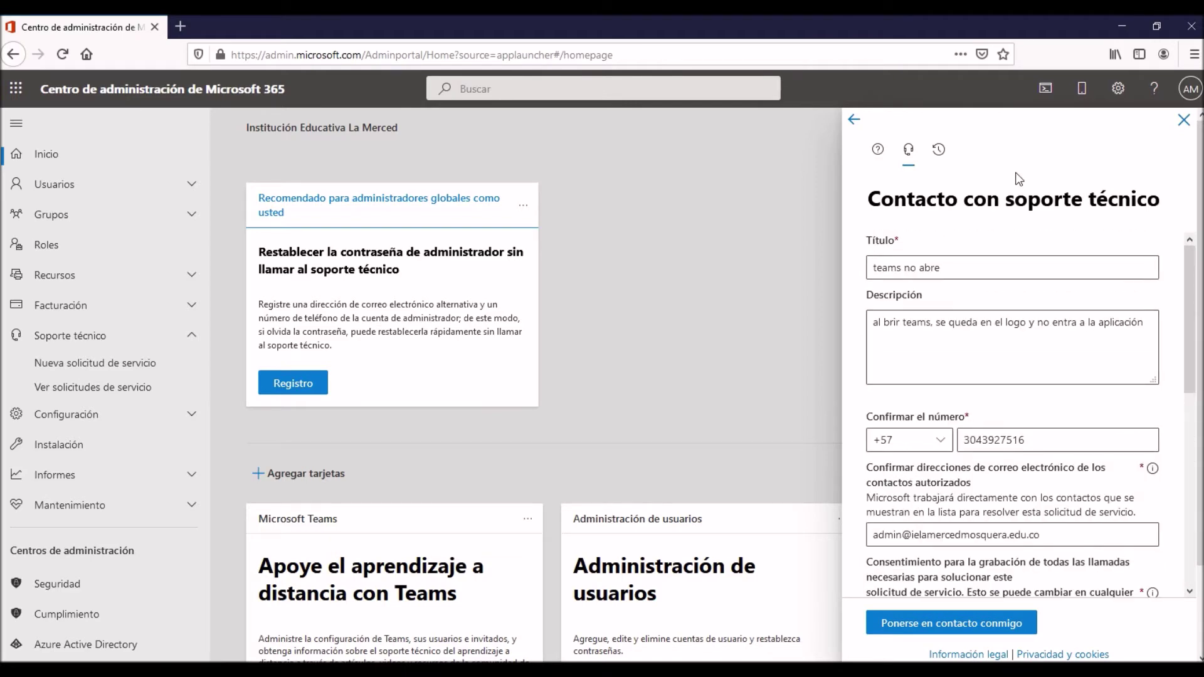
{"action": "scroll", "coordinate": [1025, 370], "scroll_direction": "down", "scroll_amount": 7}
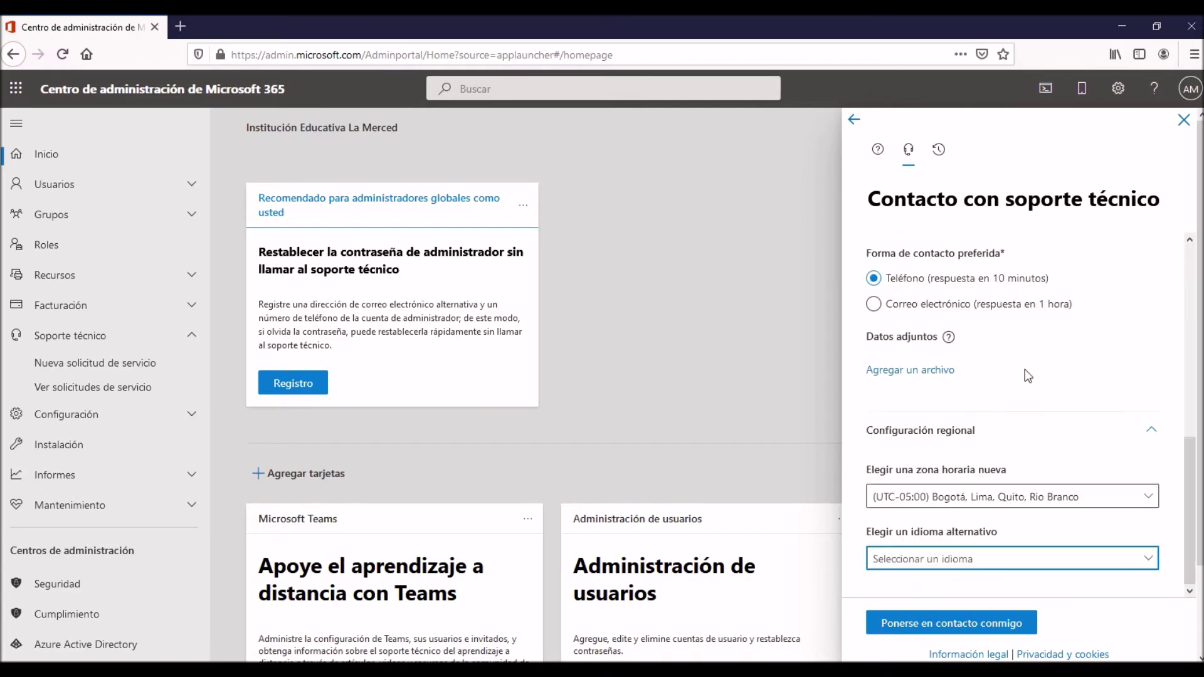
{"action": "left_click_drag", "start_coordinate": [896, 257], "coordinate": [1014, 260]}
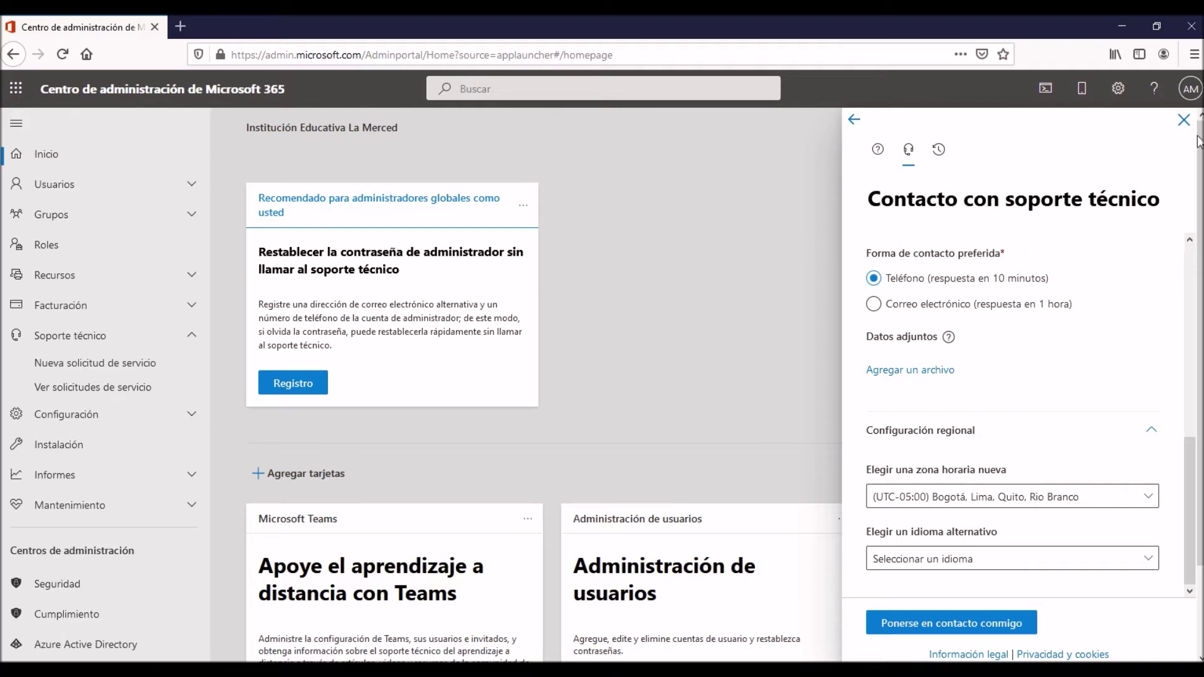
{"action": "left_click", "coordinate": [1184, 120]}
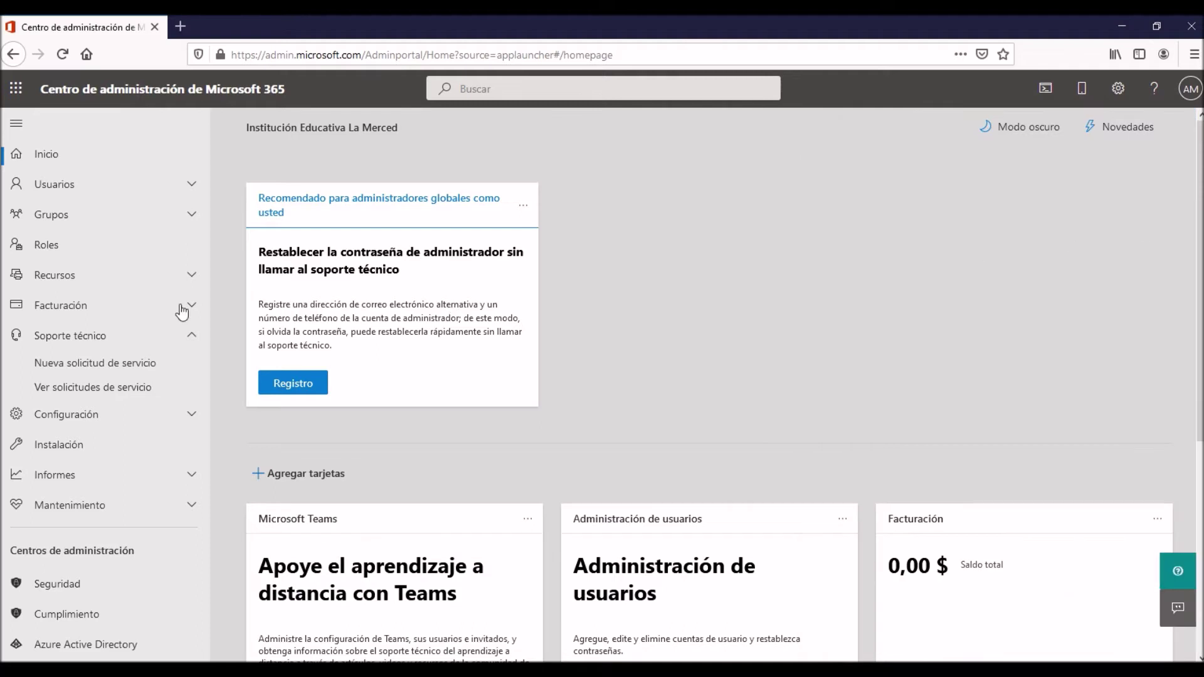
Open Ver solicitudes de servicio and check the 'No hay vales para mostrar' message.
{"action": "left_click", "coordinate": [88, 388]}
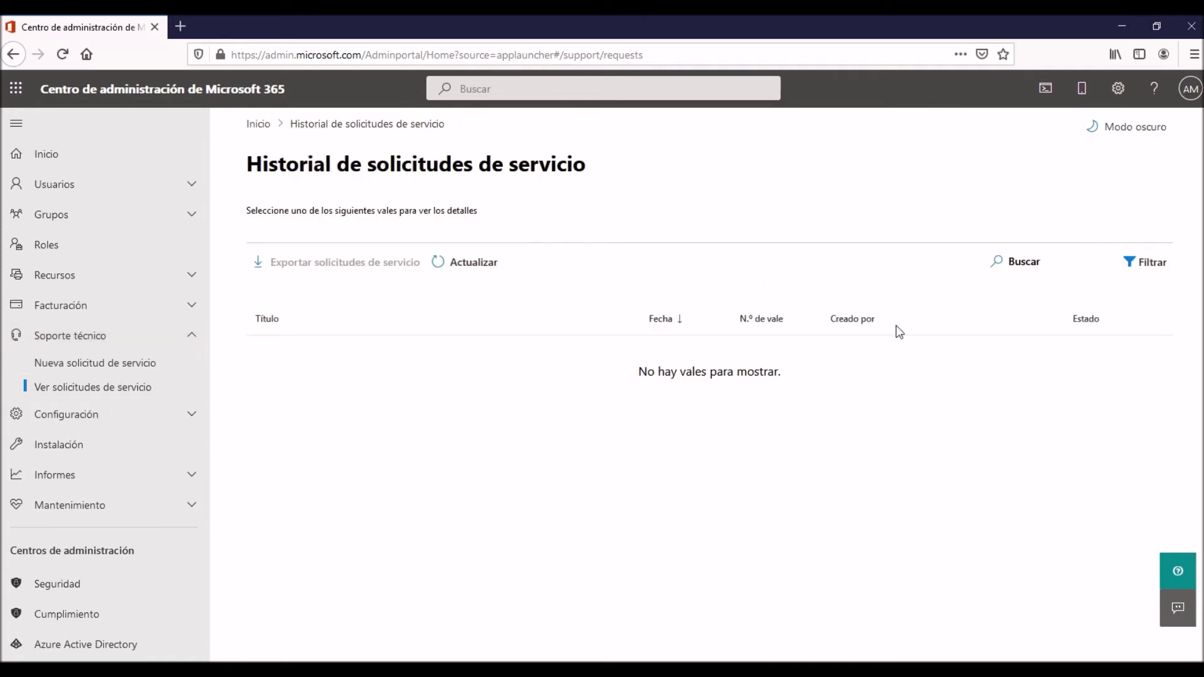
{"action": "left_click_drag", "start_coordinate": [900, 330], "coordinate": [1132, 488]}
{"action": "left_click", "coordinate": [1041, 478]}
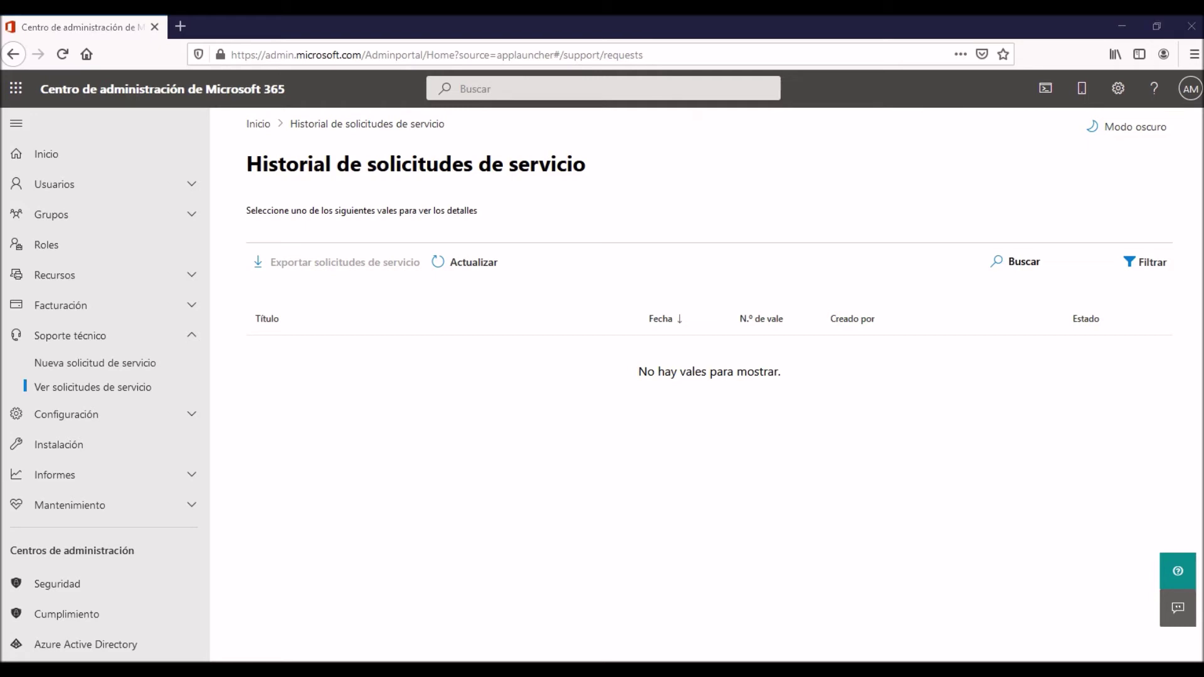
Open a new Firefox tab and detach it into its own window.
{"action": "left_click", "coordinate": [186, 28]}
{"action": "left_click_drag", "start_coordinate": [230, 19], "coordinate": [217, 89]}
{"action": "left_click_drag", "start_coordinate": [249, 28], "coordinate": [235, 86]}
{"action": "left_click_drag", "start_coordinate": [249, 31], "coordinate": [280, 199]}
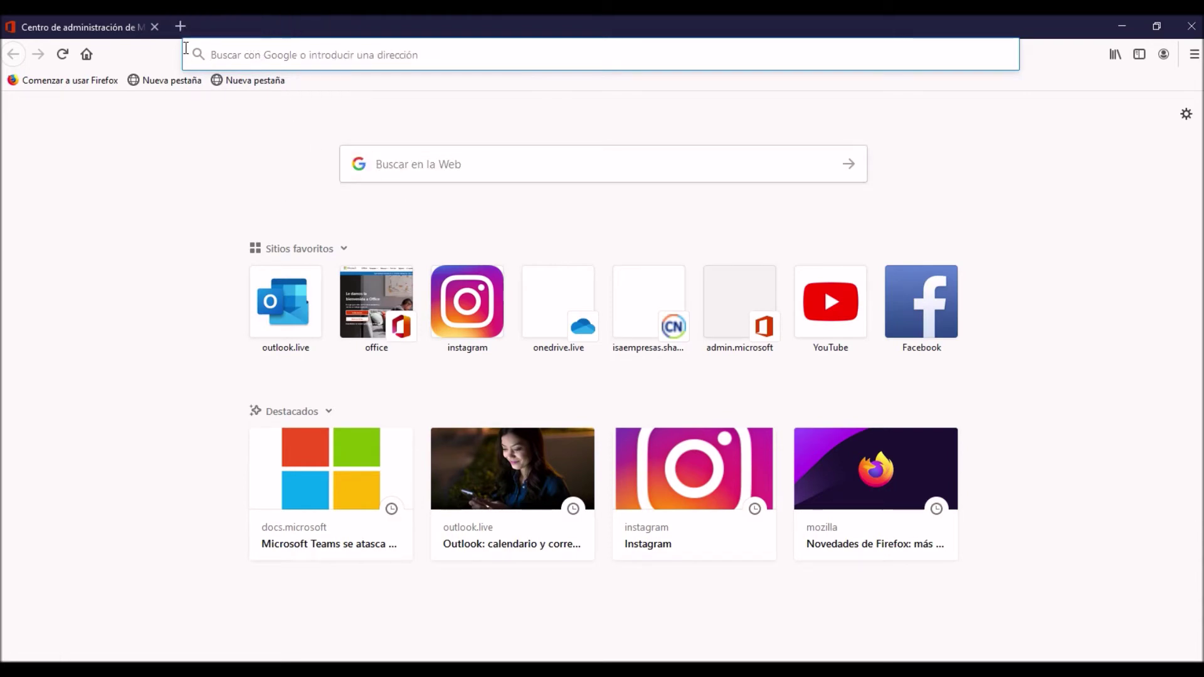
Paste the copied edusupport.microsoft.com sign-in address into the address bar and load it.
{"action": "left_click", "coordinate": [285, 54]}
{"action": "key", "text": "ctrl+v"}
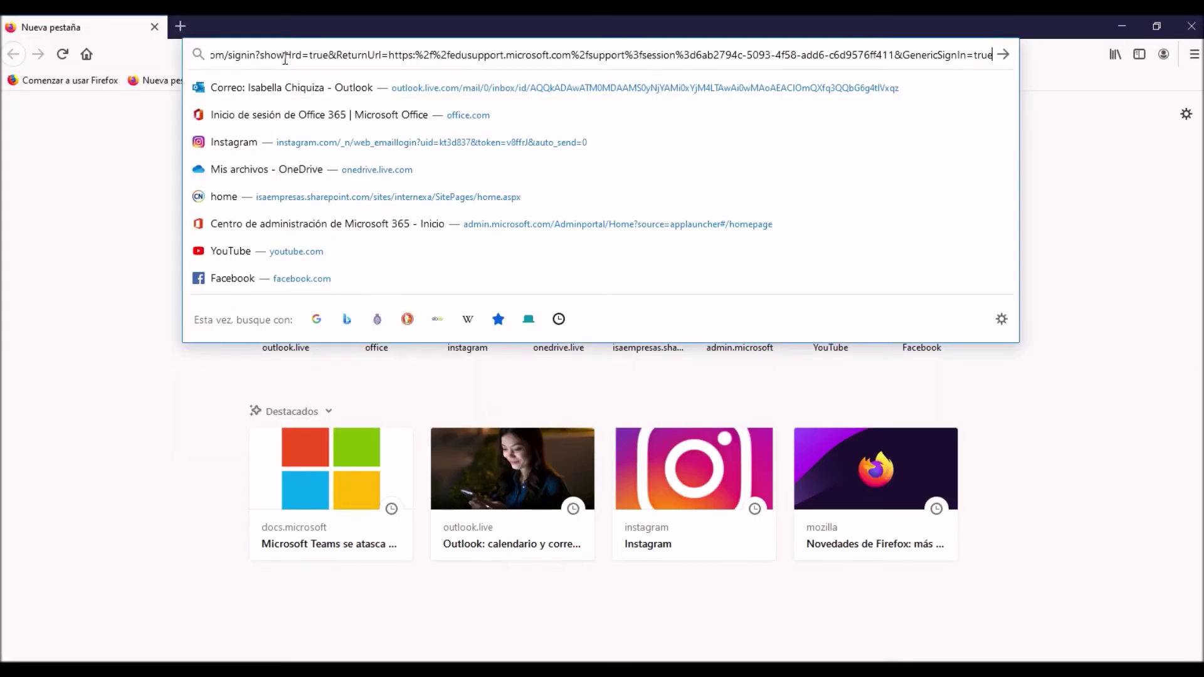
{"action": "key", "text": "Return"}
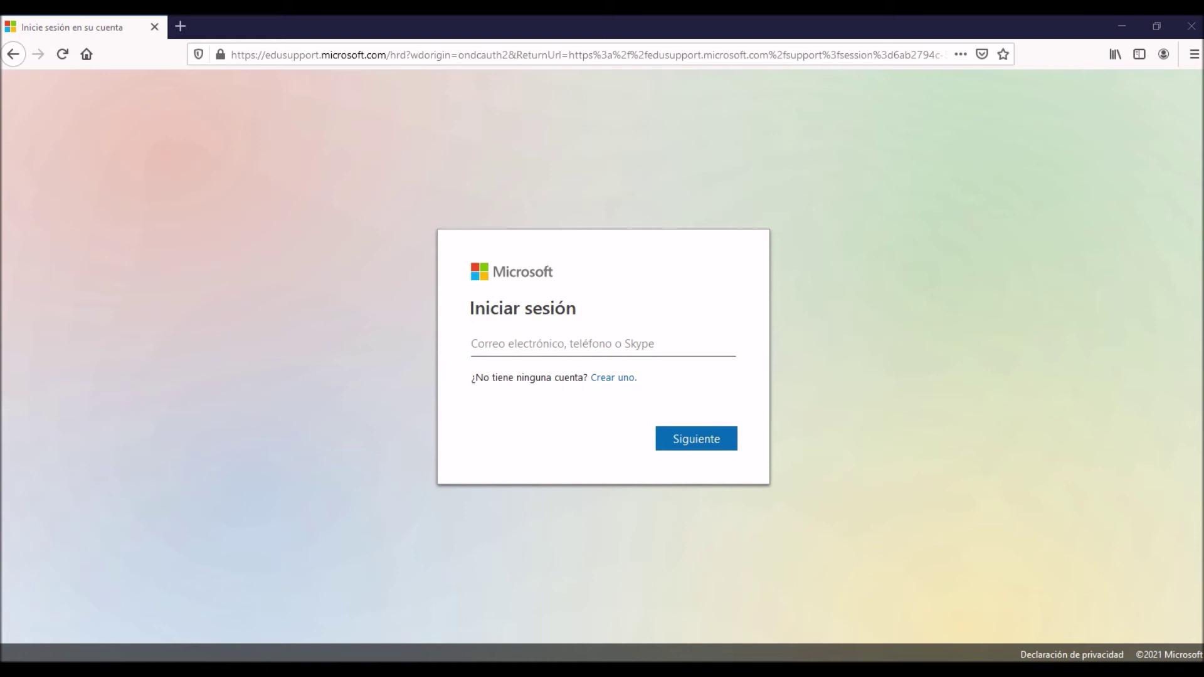
Sign in to Microsoft Education Support with the pasted school admin e-mail address.
{"action": "left_click", "coordinate": [581, 351]}
{"action": "key", "text": "ctrl+v"}
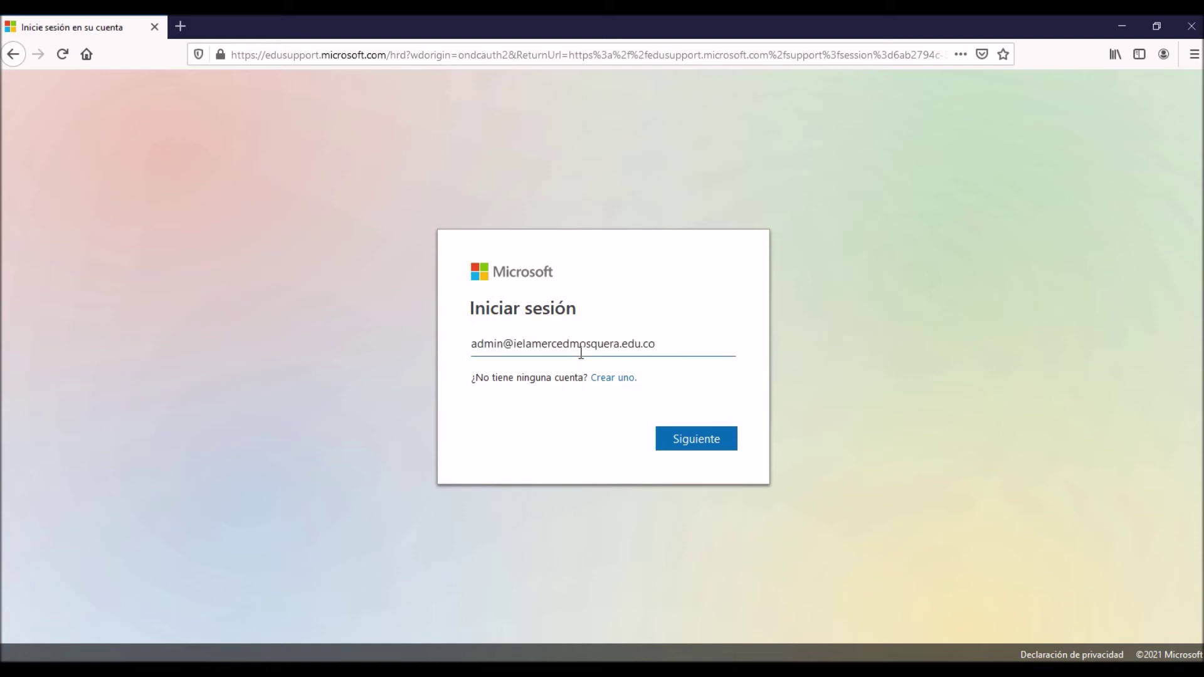
{"action": "left_click", "coordinate": [698, 441]}
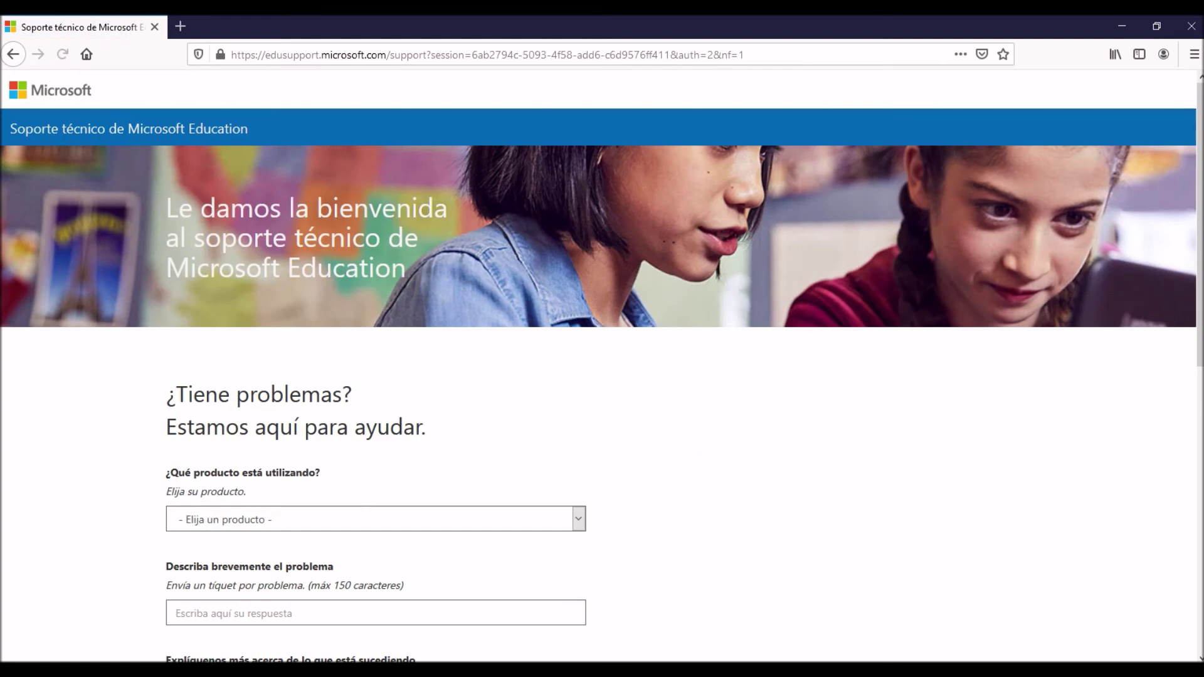
{"action": "scroll", "coordinate": [820, 396], "scroll_direction": "down", "scroll_amount": 6}
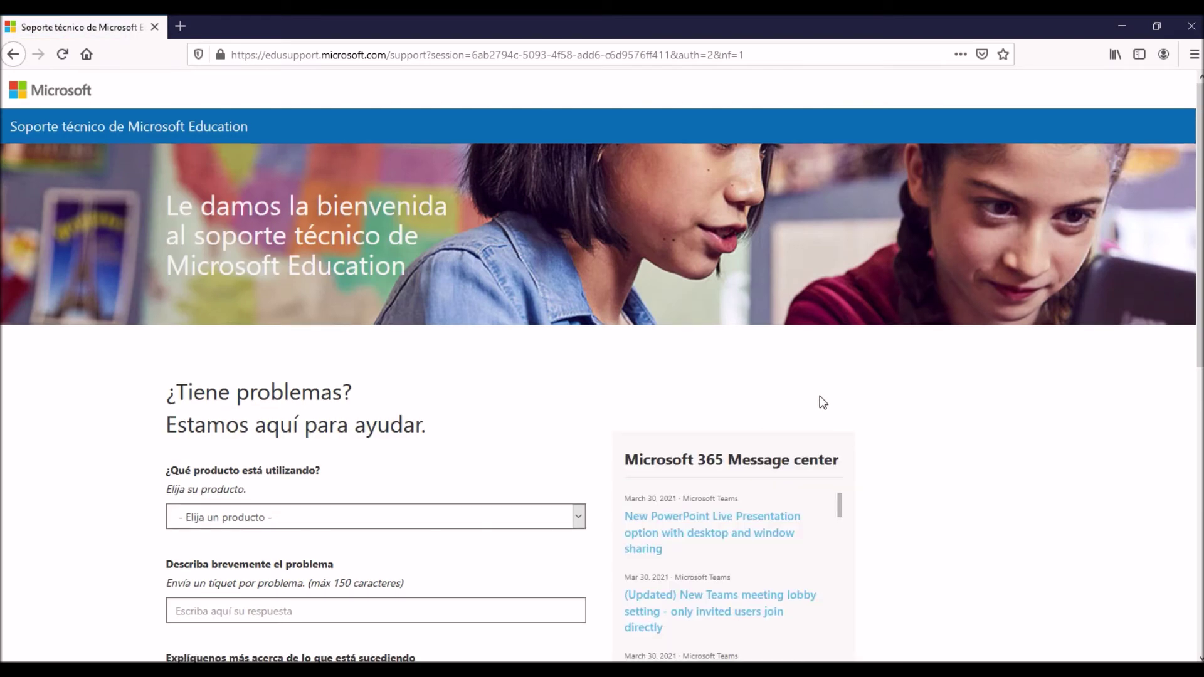
{"action": "scroll", "coordinate": [819, 397], "scroll_direction": "up", "scroll_amount": 3}
{"action": "scroll", "coordinate": [823, 402], "scroll_direction": "up", "scroll_amount": 3}
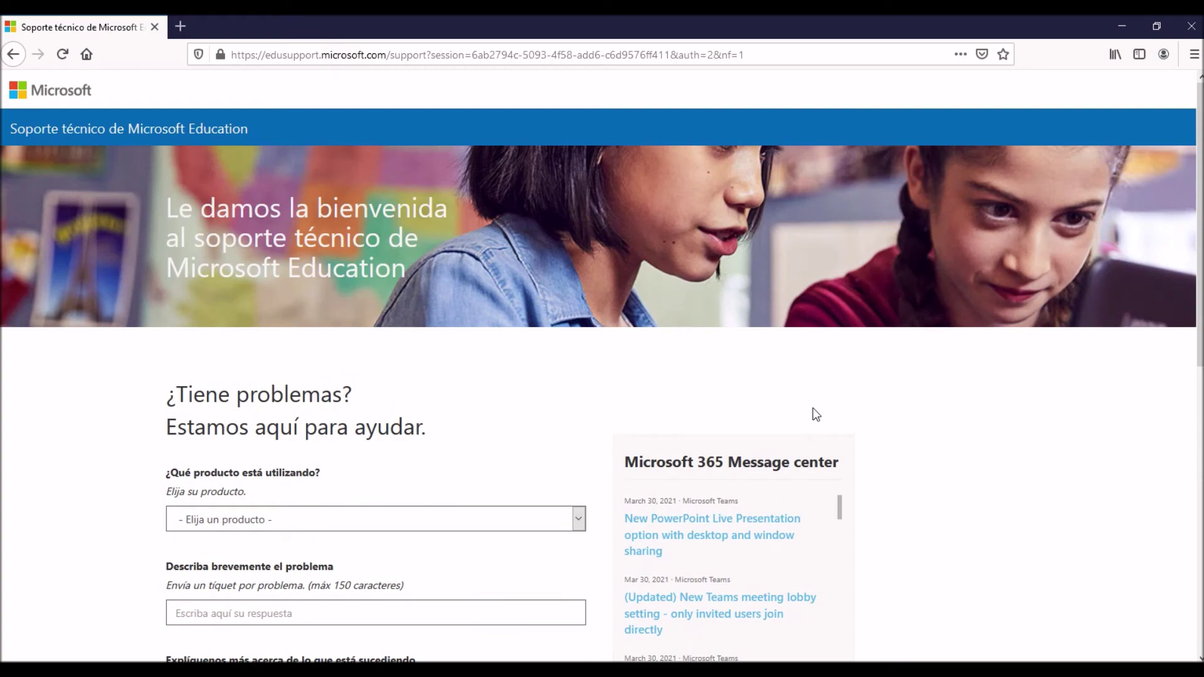
{"action": "scroll", "coordinate": [570, 369], "scroll_direction": "down", "scroll_amount": 4}
{"action": "scroll", "coordinate": [513, 251], "scroll_direction": "up", "scroll_amount": 4}
Read through the support page headings down to the product question and open its dropdown.
{"action": "left_click_drag", "start_coordinate": [6, 122], "coordinate": [347, 132]}
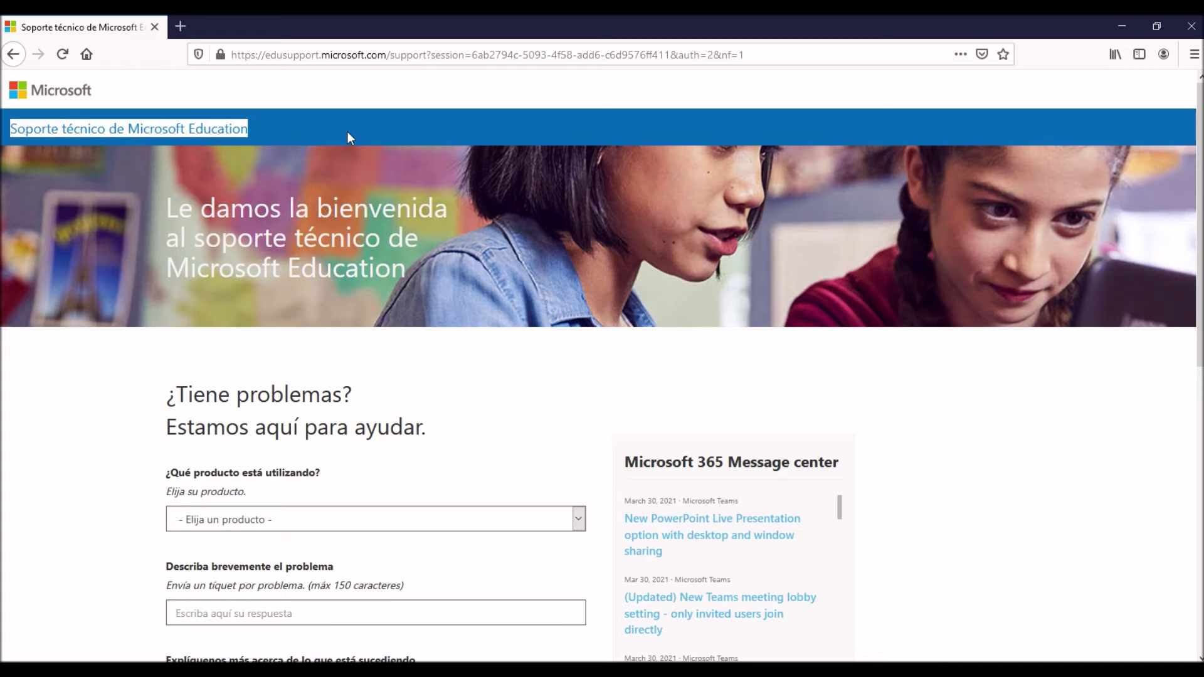
{"action": "left_click_drag", "start_coordinate": [167, 199], "coordinate": [459, 305]}
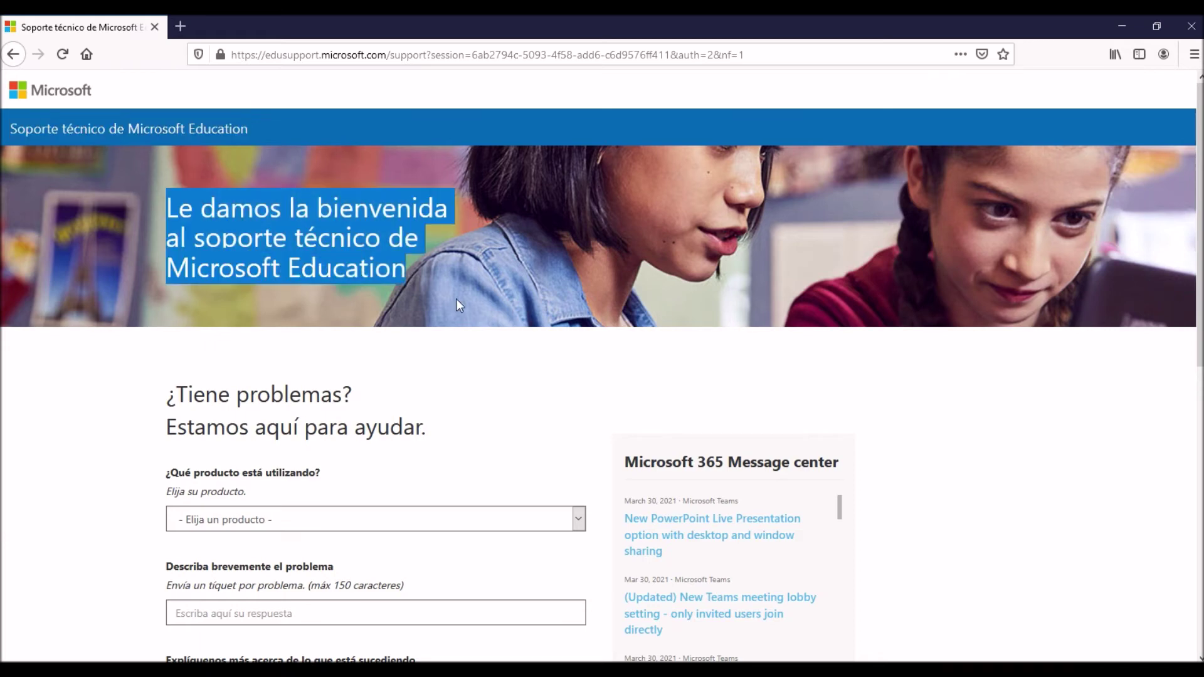
{"action": "left_click", "coordinate": [457, 302]}
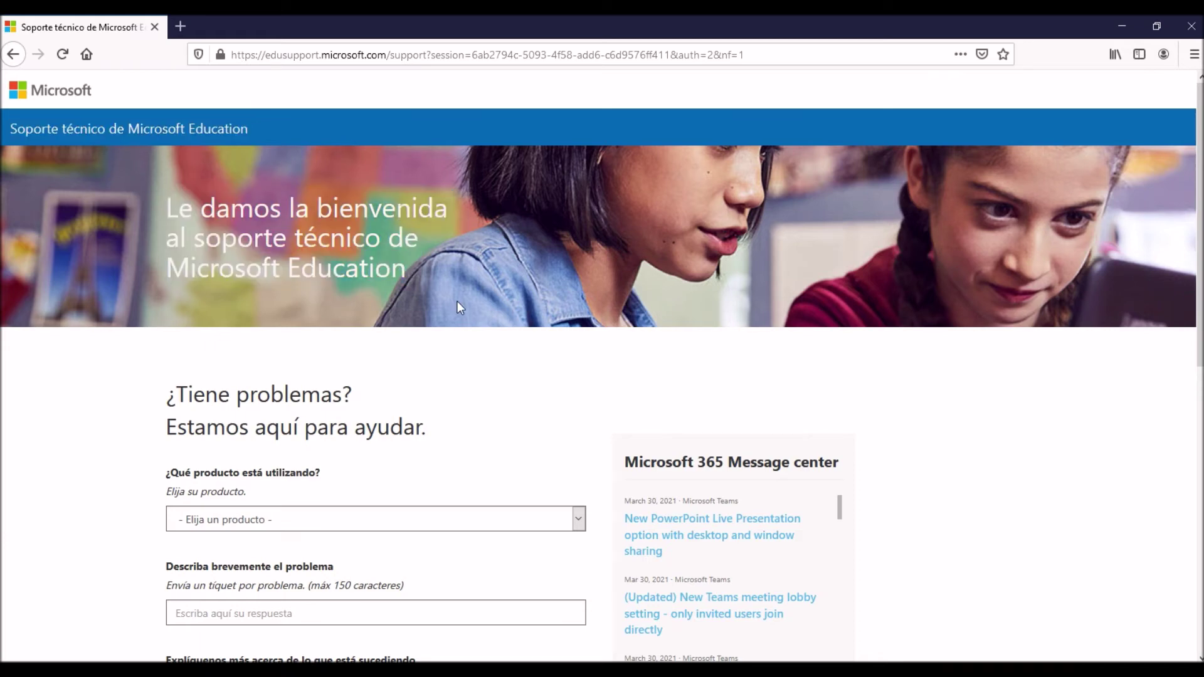
{"action": "scroll", "coordinate": [454, 307], "scroll_direction": "down", "scroll_amount": 2}
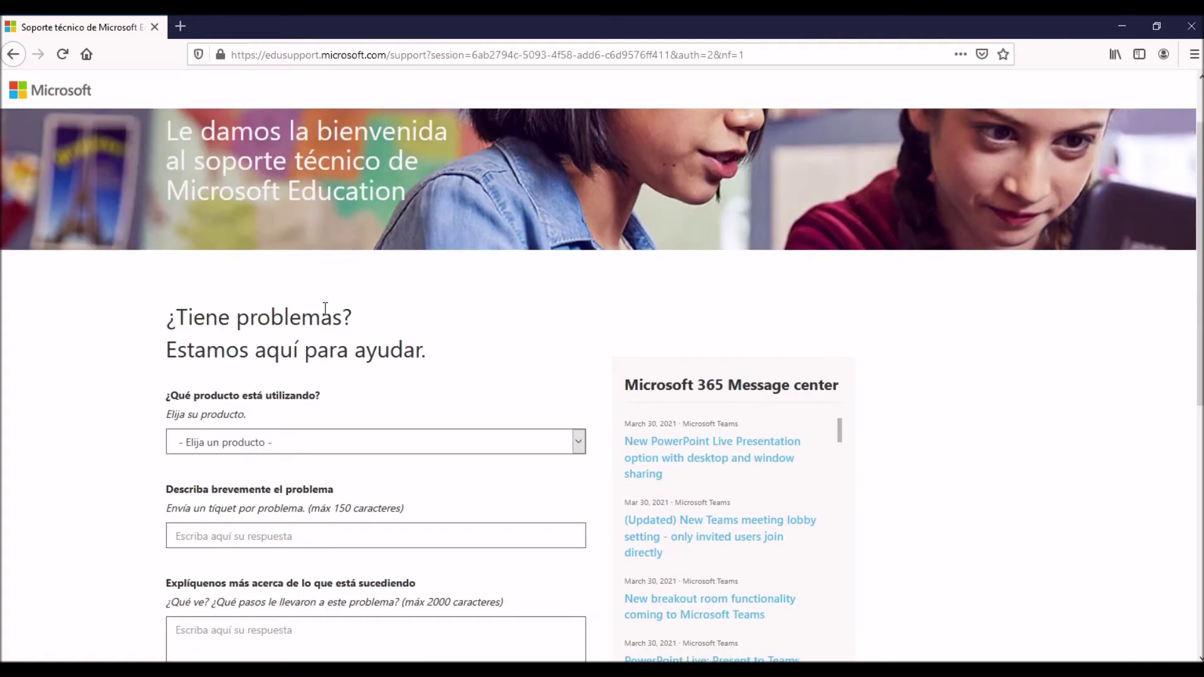
{"action": "left_click_drag", "start_coordinate": [187, 317], "coordinate": [403, 319]}
{"action": "left_click_drag", "start_coordinate": [230, 357], "coordinate": [480, 359]}
{"action": "left_click", "coordinate": [482, 360]}
{"action": "scroll", "coordinate": [482, 360], "scroll_direction": "down", "scroll_amount": 2}
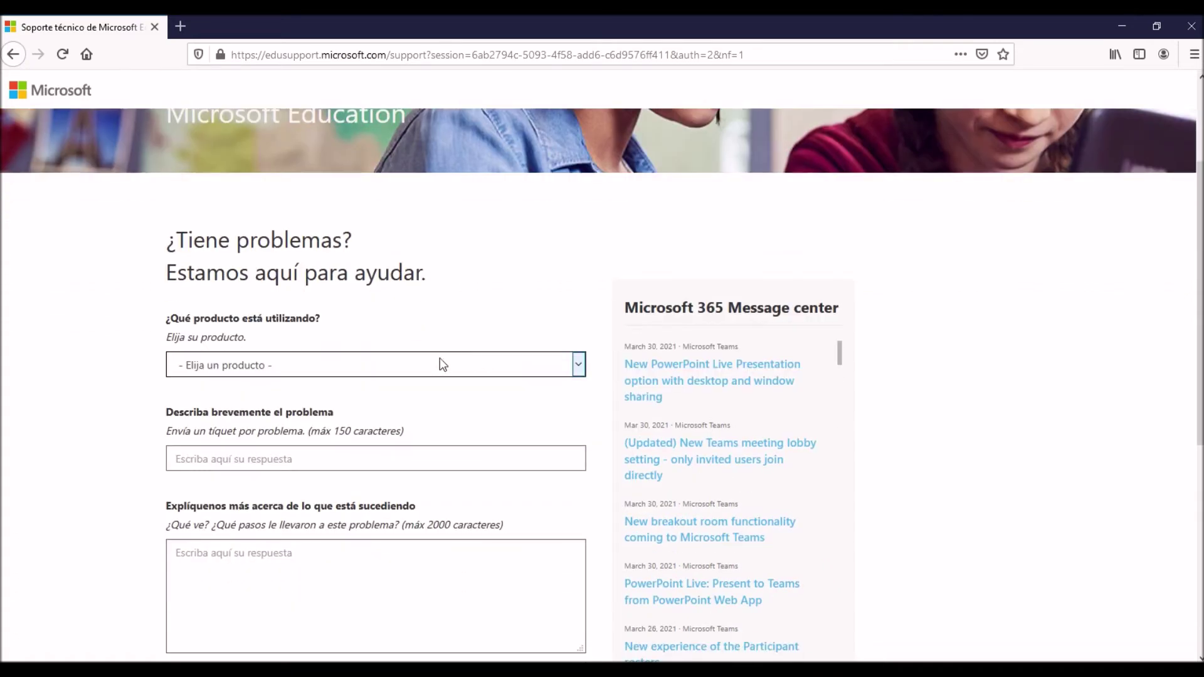
{"action": "left_click_drag", "start_coordinate": [168, 318], "coordinate": [330, 325]}
{"action": "left_click", "coordinate": [318, 380]}
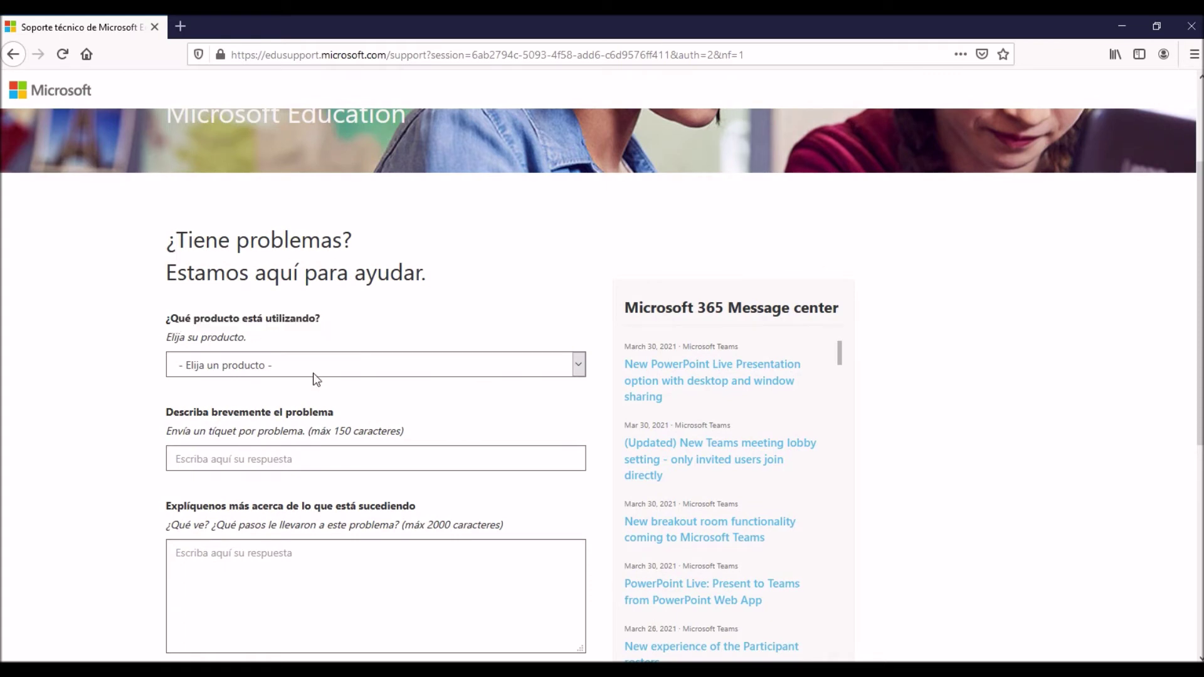
{"action": "left_click", "coordinate": [287, 369]}
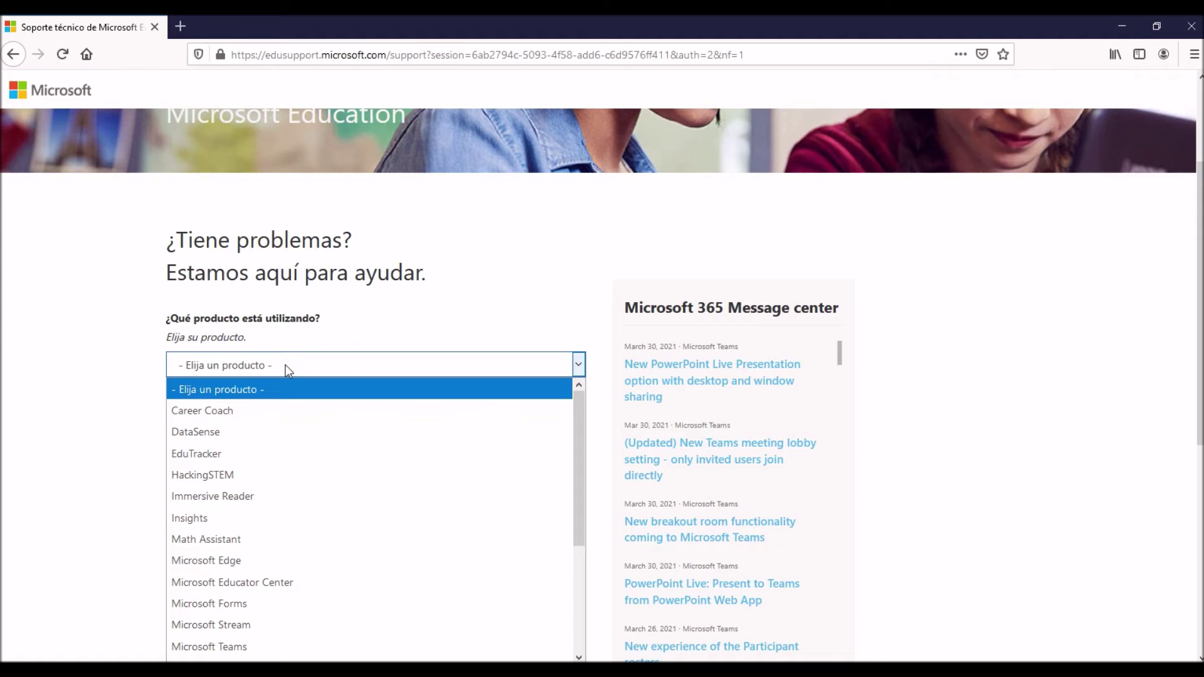
Choose Microsoft Teams as the product and enter the summary 'no abre el app de escritorio'.
{"action": "scroll", "coordinate": [379, 386], "scroll_direction": "down", "scroll_amount": 2}
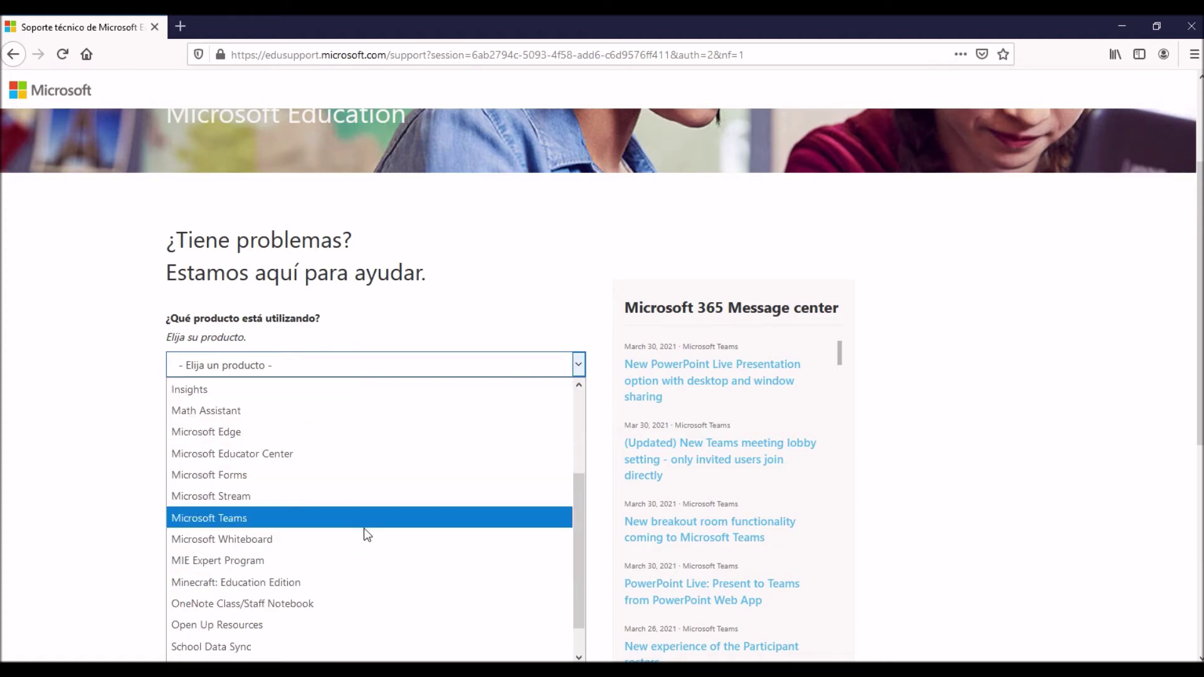
{"action": "left_click", "coordinate": [340, 518]}
{"action": "left_click_drag", "start_coordinate": [179, 414], "coordinate": [350, 417]}
{"action": "left_click", "coordinate": [314, 454]}
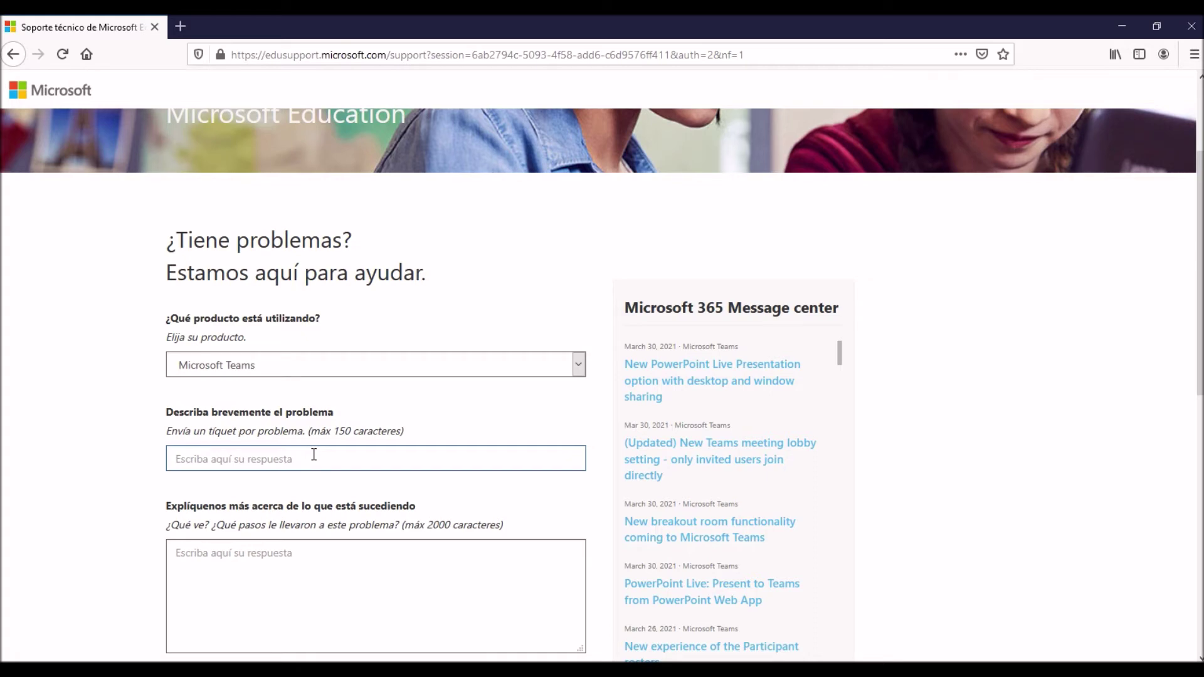
{"action": "type", "text": "no abre el app de escritorio"}
{"action": "scroll", "coordinate": [314, 455], "scroll_direction": "down", "scroll_amount": 2}
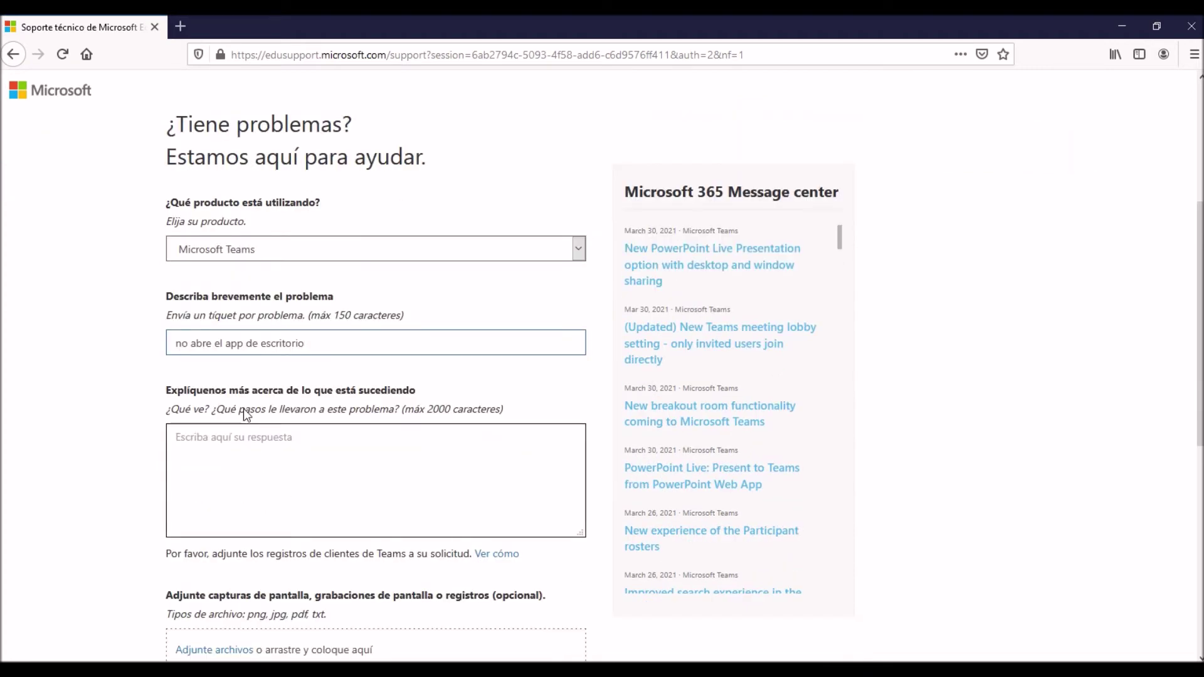
Write the details 'abrir teams, se queda en el icono de ingreso y no abre el app.......', correcting typos.
{"action": "left_click", "coordinate": [409, 456]}
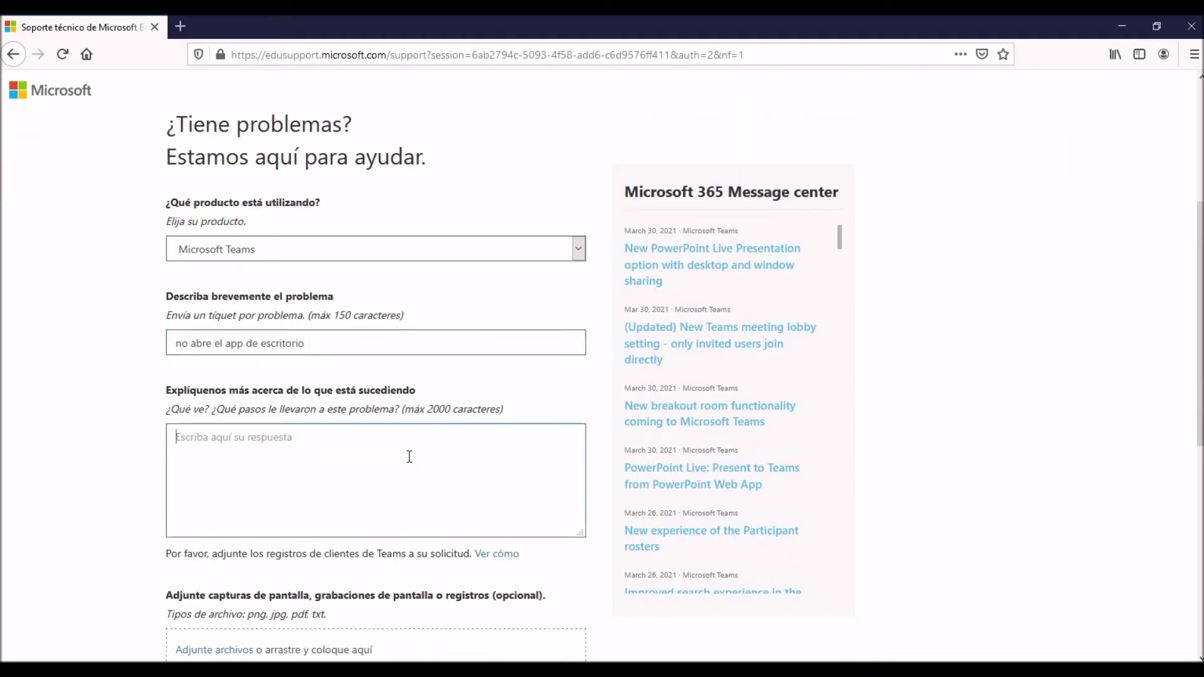
{"action": "type", "text": "a brir tea"}
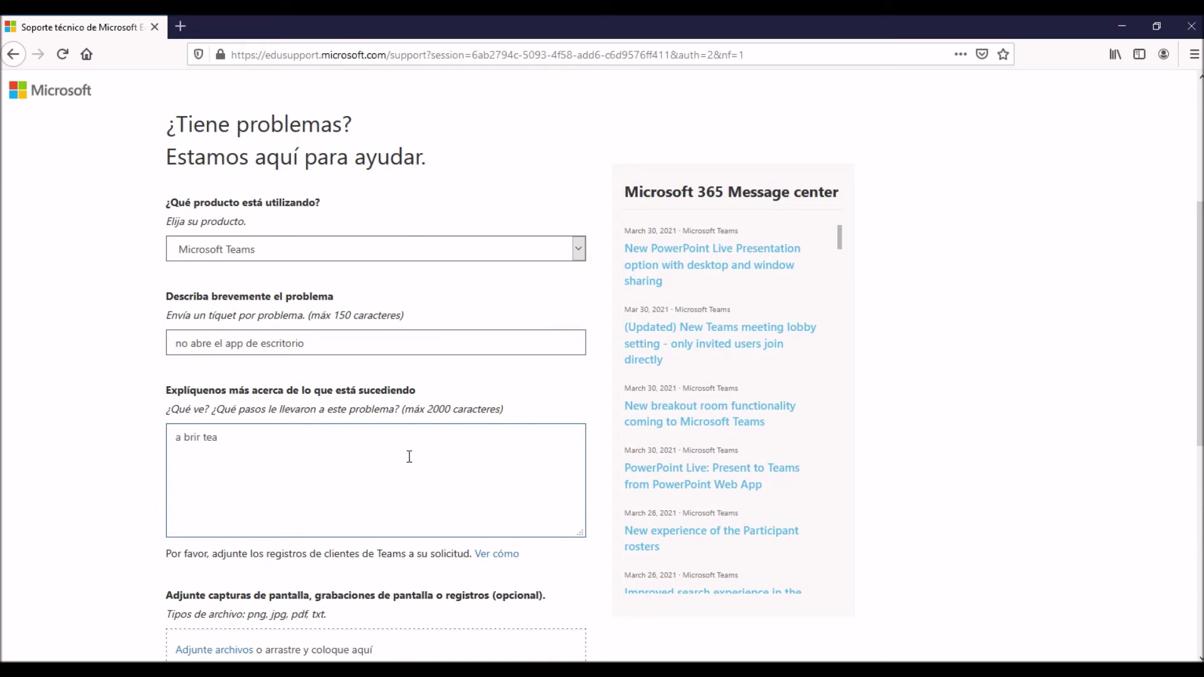
{"action": "type", "text": "ms,"}
{"action": "type", "text": " se queda"}
{"action": "type", "text": " en el ico"}
{"action": "type", "text": "no de ungreo"}
{"action": "key", "text": "BackSpace"}
{"action": "key", "text": "BackSpace"}
{"action": "key", "text": "BackSpace"}
{"action": "key", "text": "BackSpace"}
{"action": "key", "text": "BackSpace"}
{"action": "key", "text": "BackSpace"}
{"action": "type", "text": "i"}
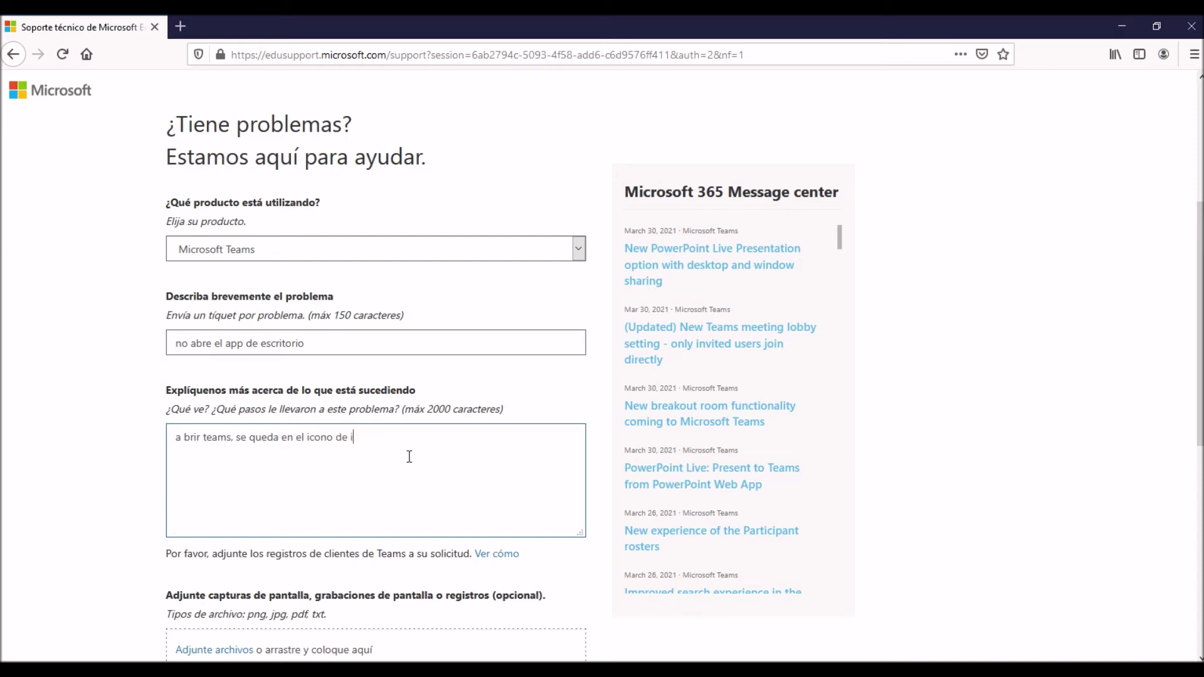
{"action": "type", "text": "ngreso y no abre el app......"}
{"action": "key", "text": "BackSpace"}
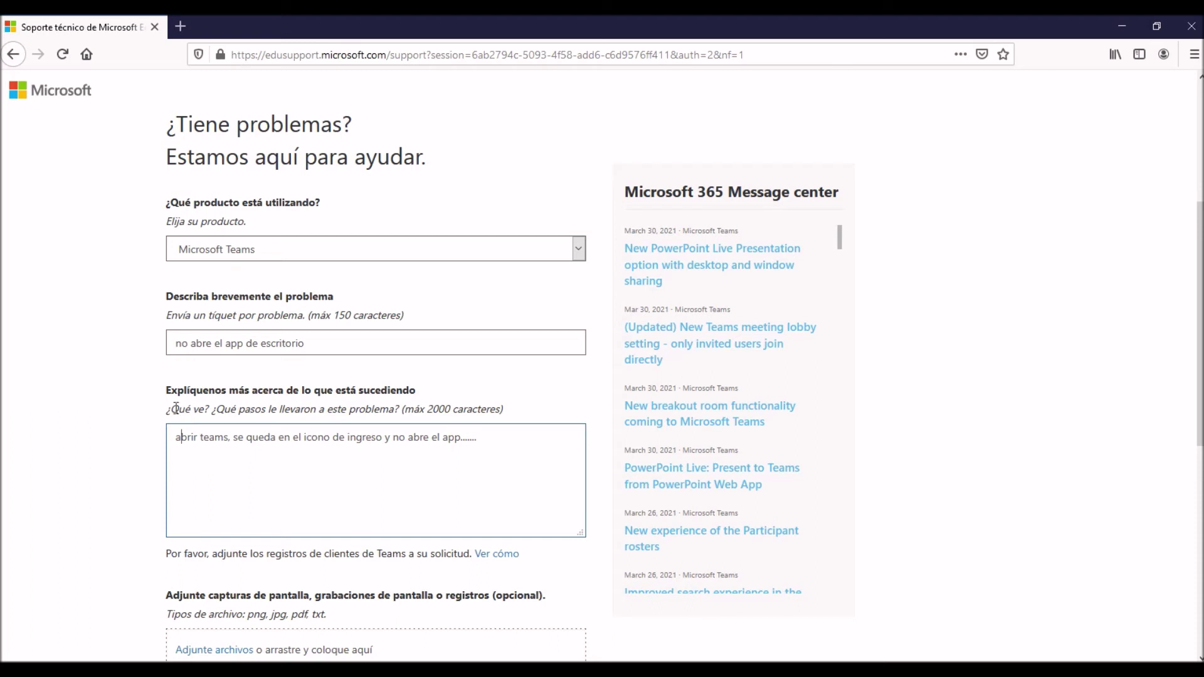
{"action": "left_click_drag", "start_coordinate": [175, 408], "coordinate": [395, 419]}
{"action": "left_click", "coordinate": [357, 527]}
{"action": "scroll", "coordinate": [535, 454], "scroll_direction": "down", "scroll_amount": 1}
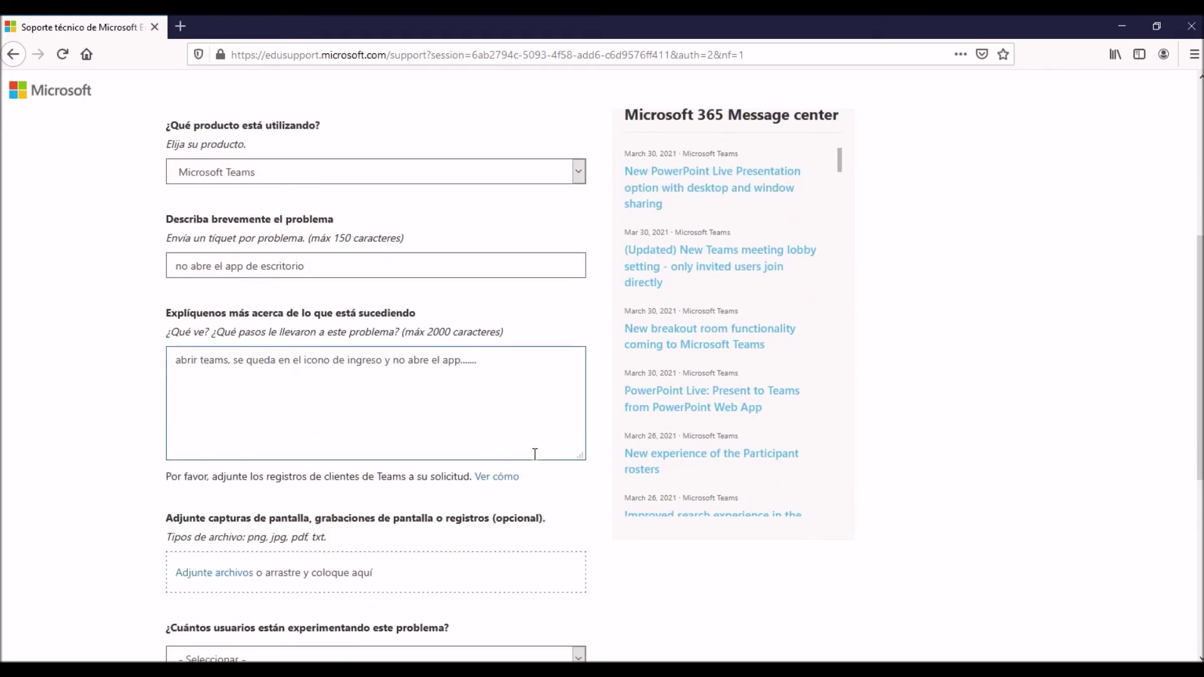
{"action": "left_click_drag", "start_coordinate": [167, 219], "coordinate": [407, 238]}
{"action": "double_click", "coordinate": [342, 237]}
{"action": "left_click_drag", "start_coordinate": [167, 314], "coordinate": [509, 335]}
{"action": "left_click", "coordinate": [439, 398]}
{"action": "scroll", "coordinate": [433, 409], "scroll_direction": "down", "scroll_amount": 3}
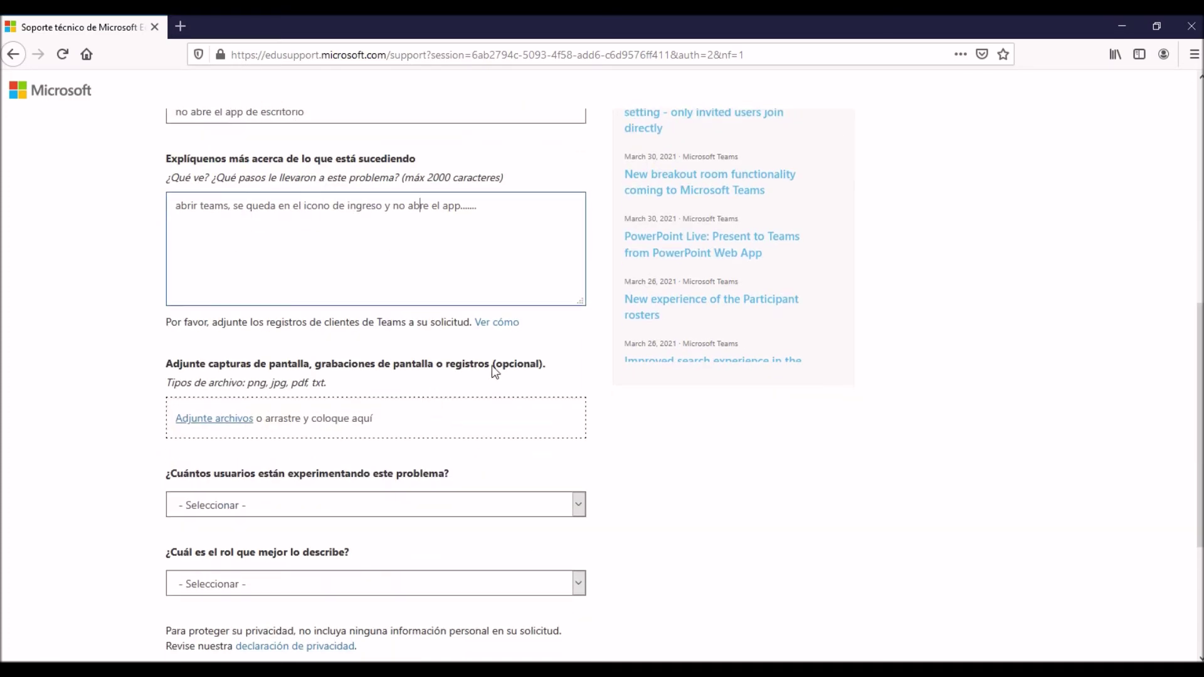
{"action": "scroll", "coordinate": [513, 339], "scroll_direction": "down", "scroll_amount": 2}
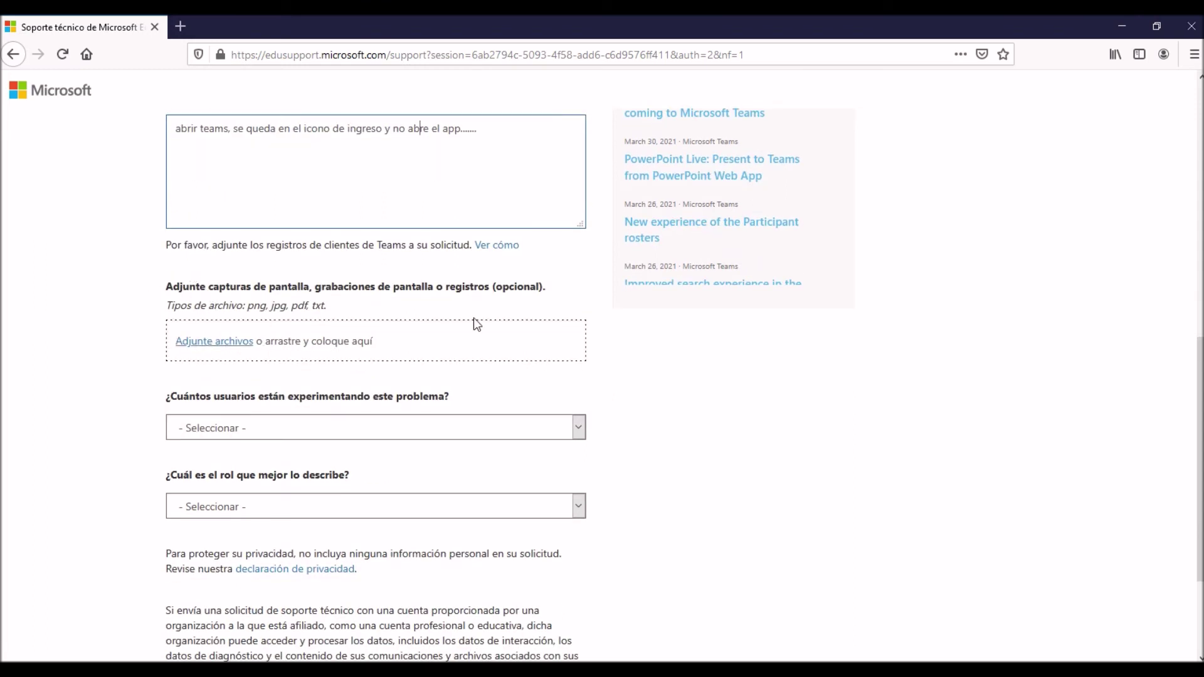
{"action": "left_click_drag", "start_coordinate": [168, 286], "coordinate": [408, 314]}
{"action": "left_click", "coordinate": [408, 314]}
{"action": "double_click", "coordinate": [284, 287]}
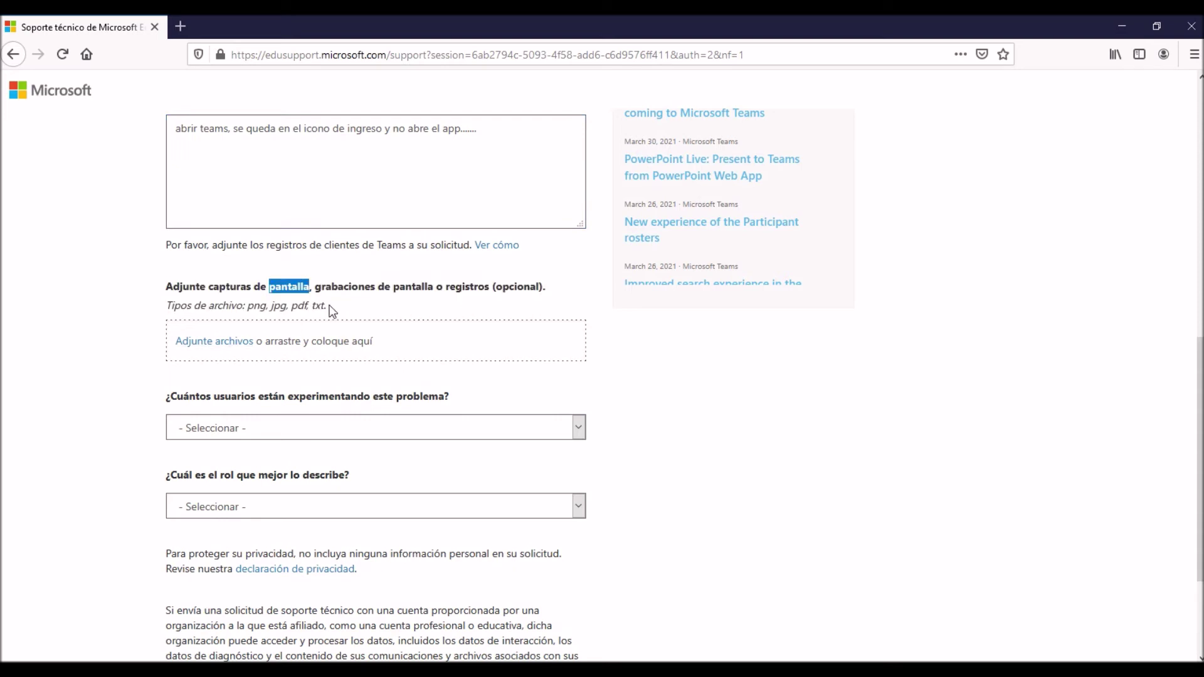
{"action": "double_click", "coordinate": [345, 287]}
{"action": "left_click", "coordinate": [408, 307]}
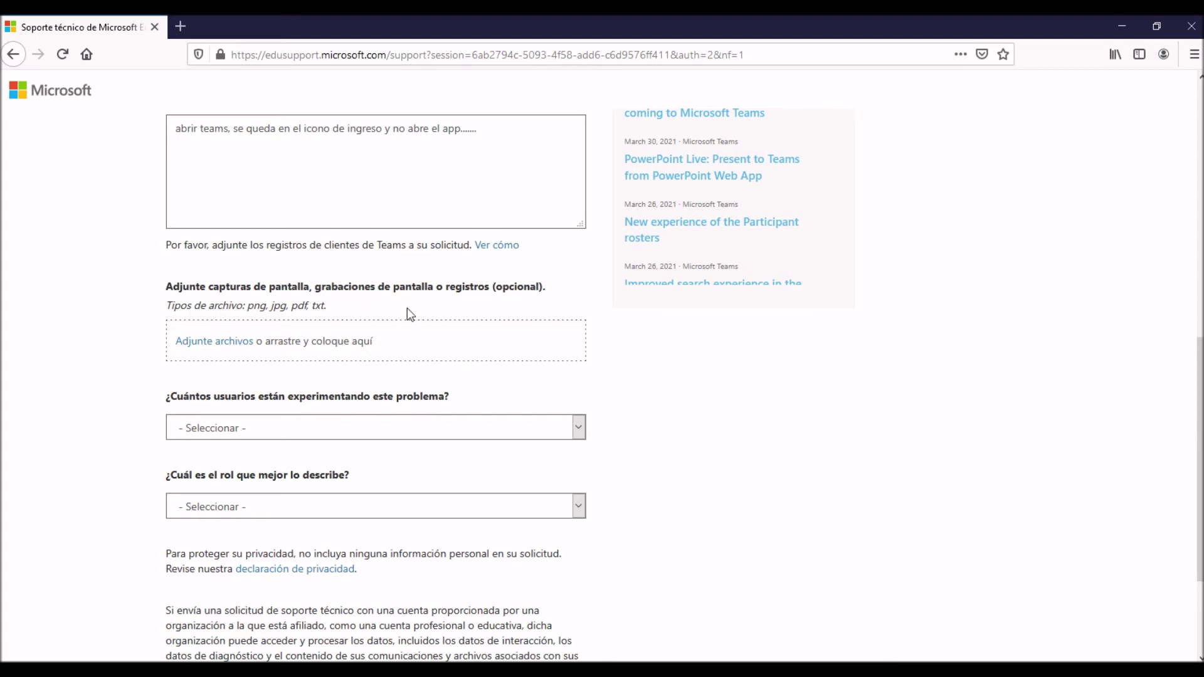
{"action": "left_click_drag", "start_coordinate": [262, 306], "coordinate": [426, 308]}
{"action": "left_click", "coordinate": [426, 307]}
{"action": "left_click", "coordinate": [223, 345]}
{"action": "left_click", "coordinate": [491, 148]}
{"action": "left_click", "coordinate": [584, 27]}
Set the affected-users question to Toda la organización.
{"action": "scroll", "coordinate": [409, 317], "scroll_direction": "down", "scroll_amount": 3}
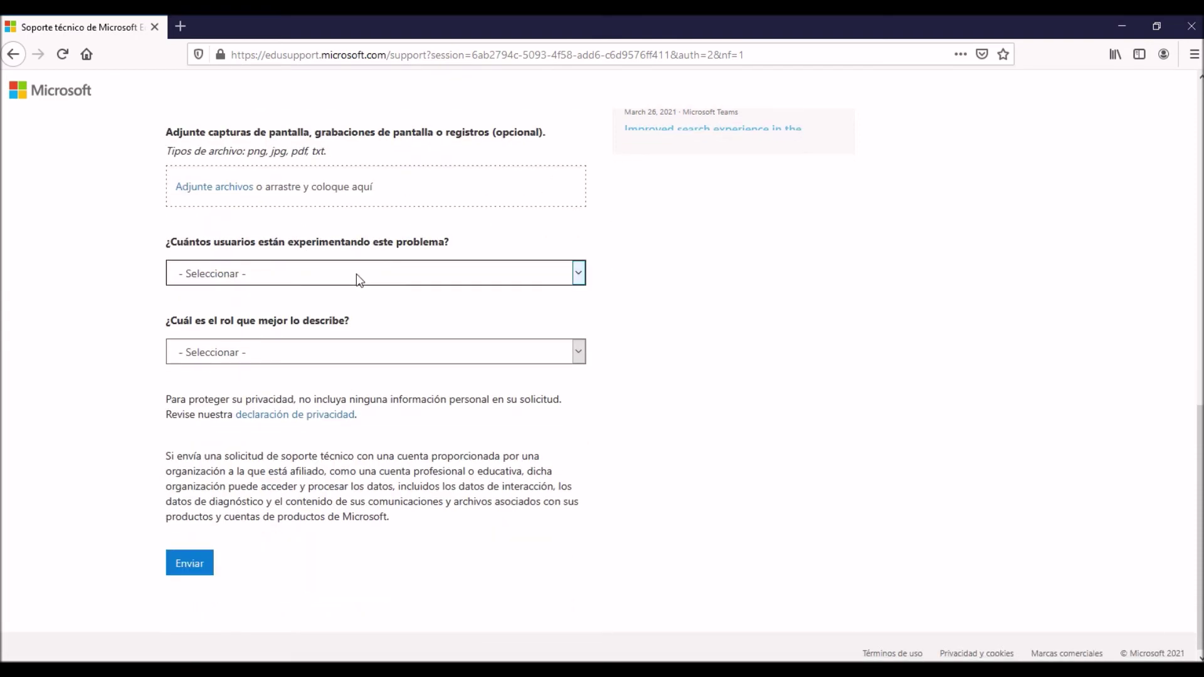
{"action": "left_click", "coordinate": [357, 276]}
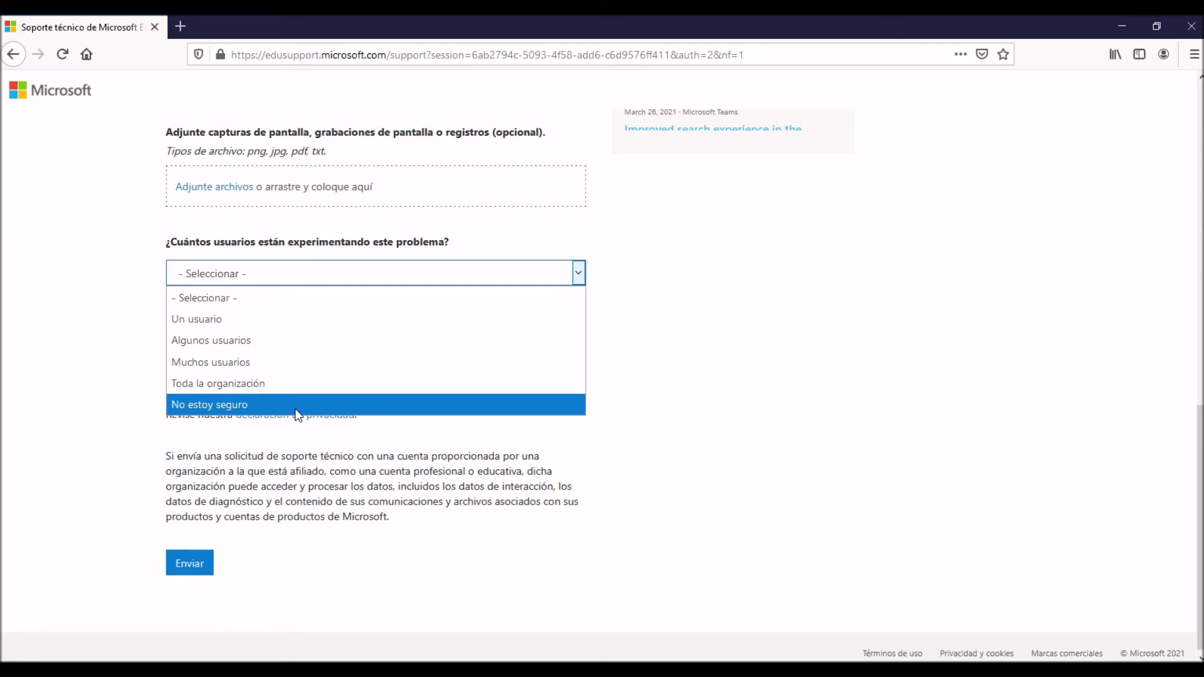
{"action": "left_click", "coordinate": [711, 321]}
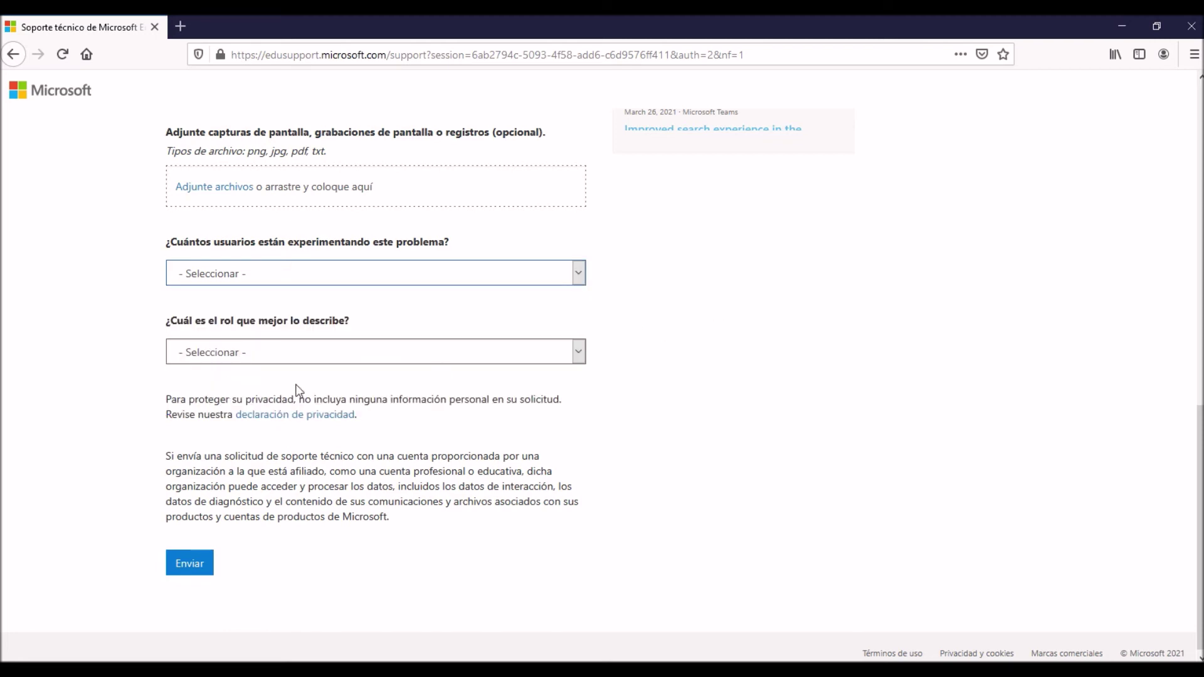
{"action": "left_click", "coordinate": [310, 278]}
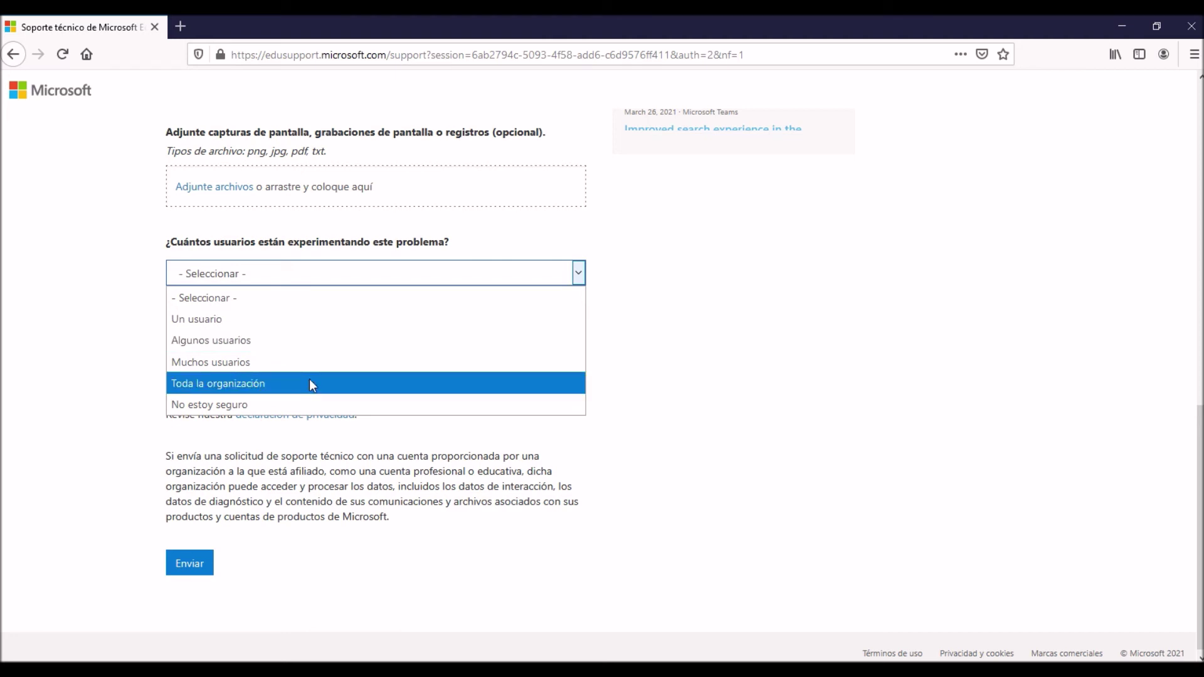
{"action": "left_click", "coordinate": [439, 383]}
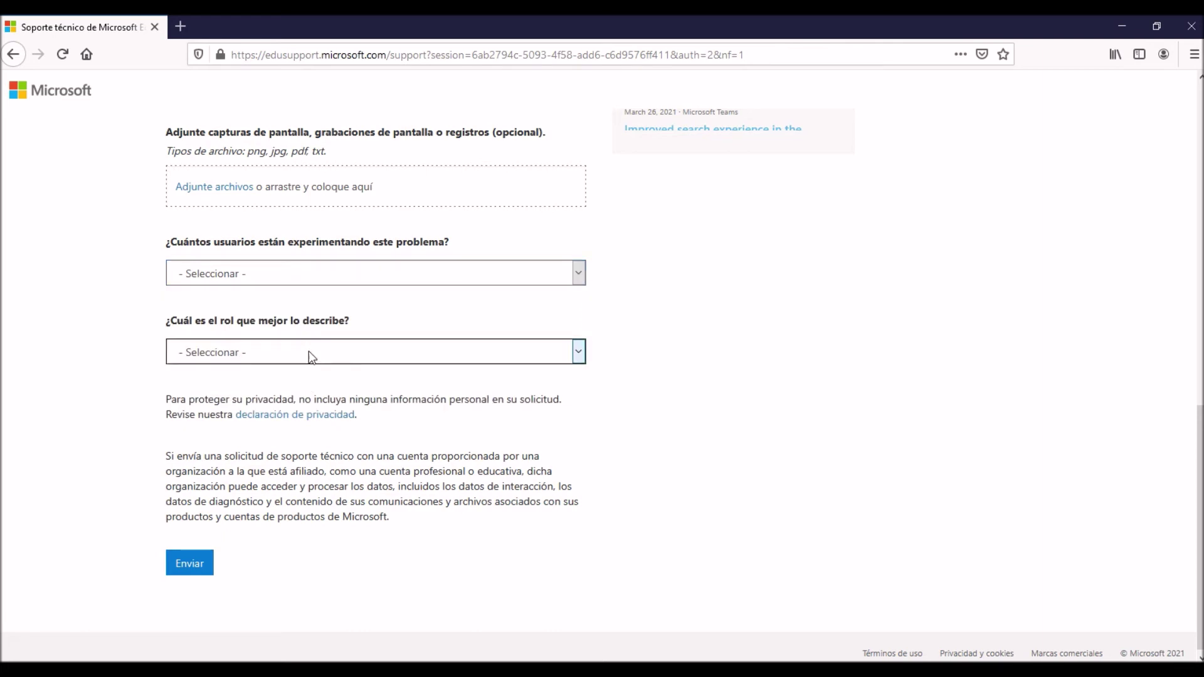
{"action": "left_click", "coordinate": [326, 273]}
{"action": "left_click", "coordinate": [285, 399]}
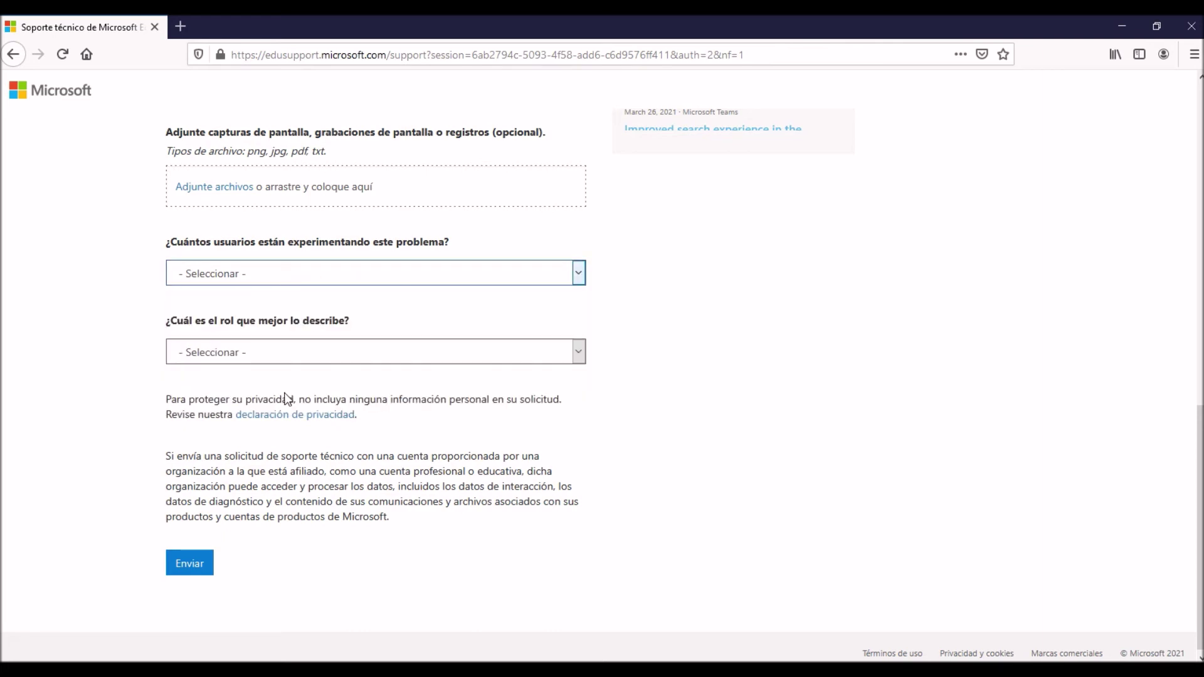
Look through the role options without picking a role yet.
{"action": "left_click", "coordinate": [311, 352]}
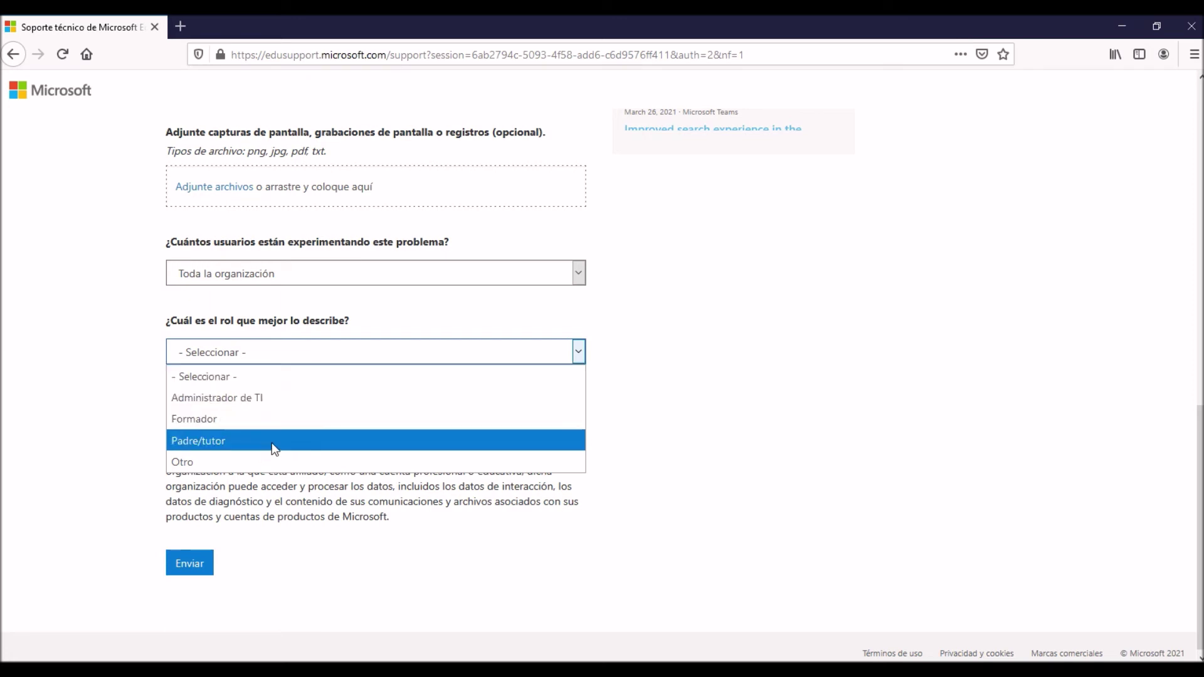
{"action": "left_click", "coordinate": [774, 457]}
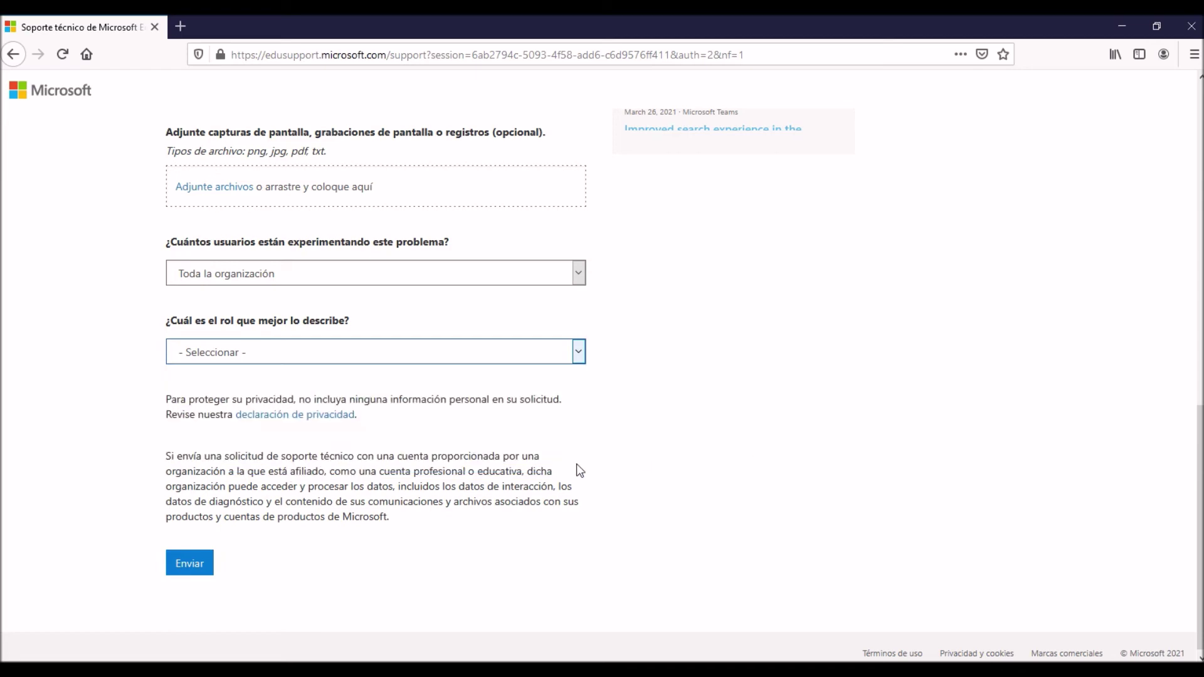
{"action": "left_click", "coordinate": [302, 355]}
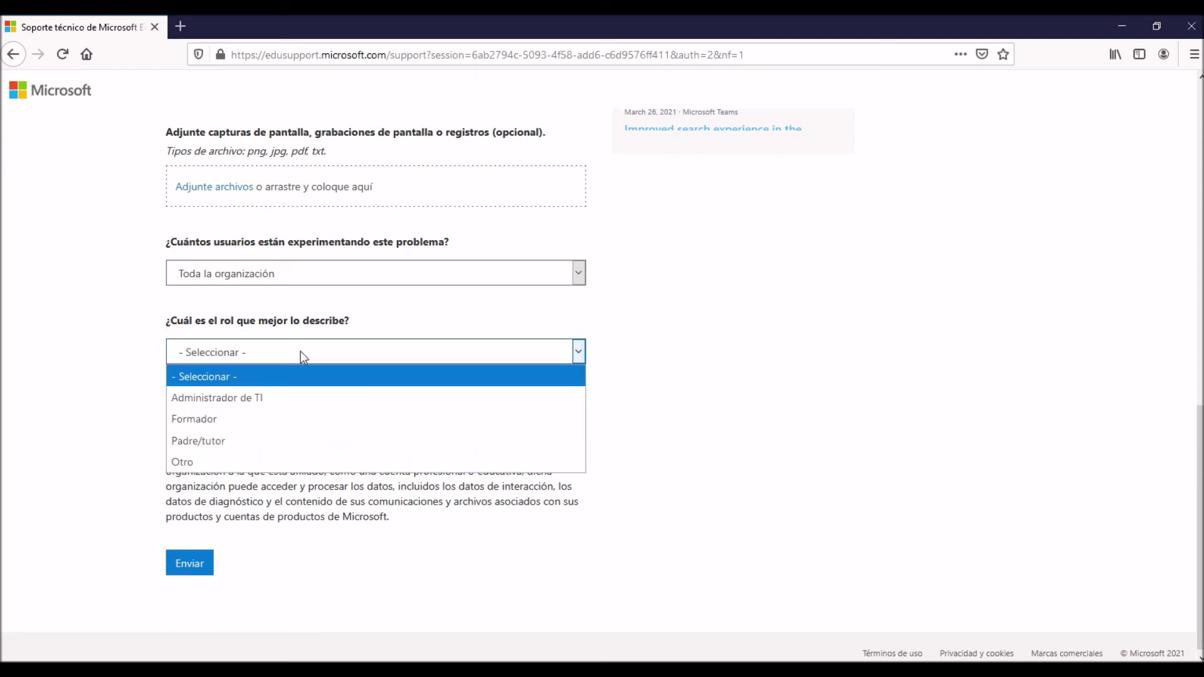
{"action": "scroll", "coordinate": [300, 351], "scroll_direction": "up", "scroll_amount": 15}
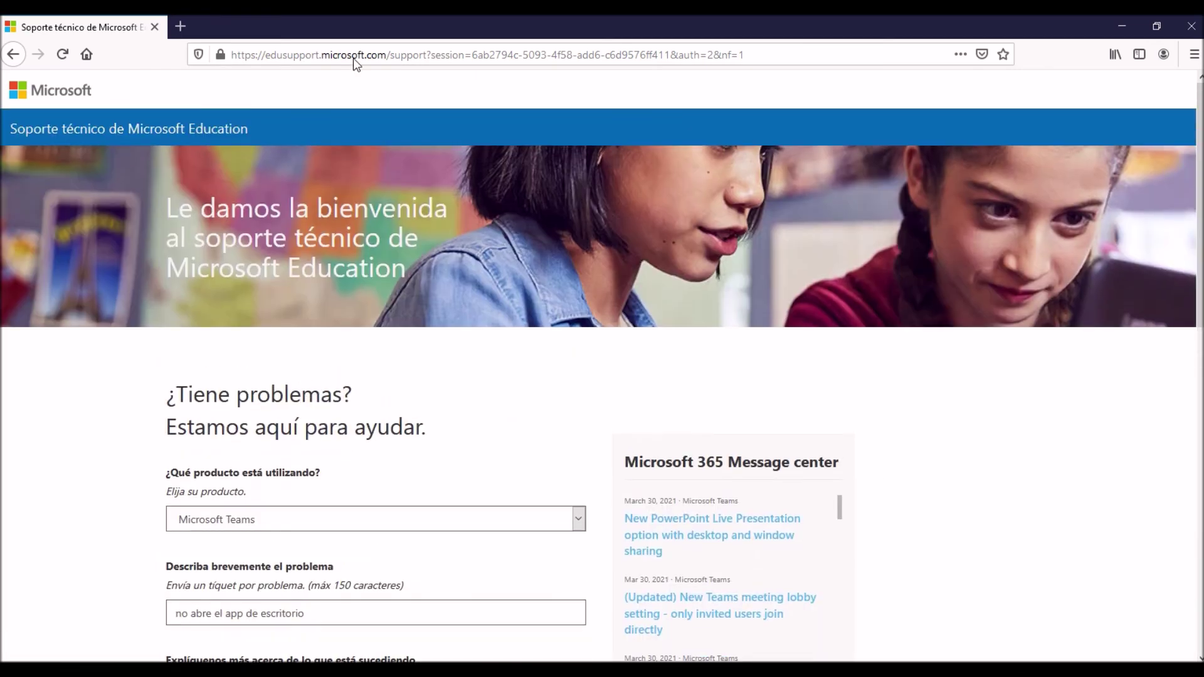
{"action": "left_click", "coordinate": [353, 58]}
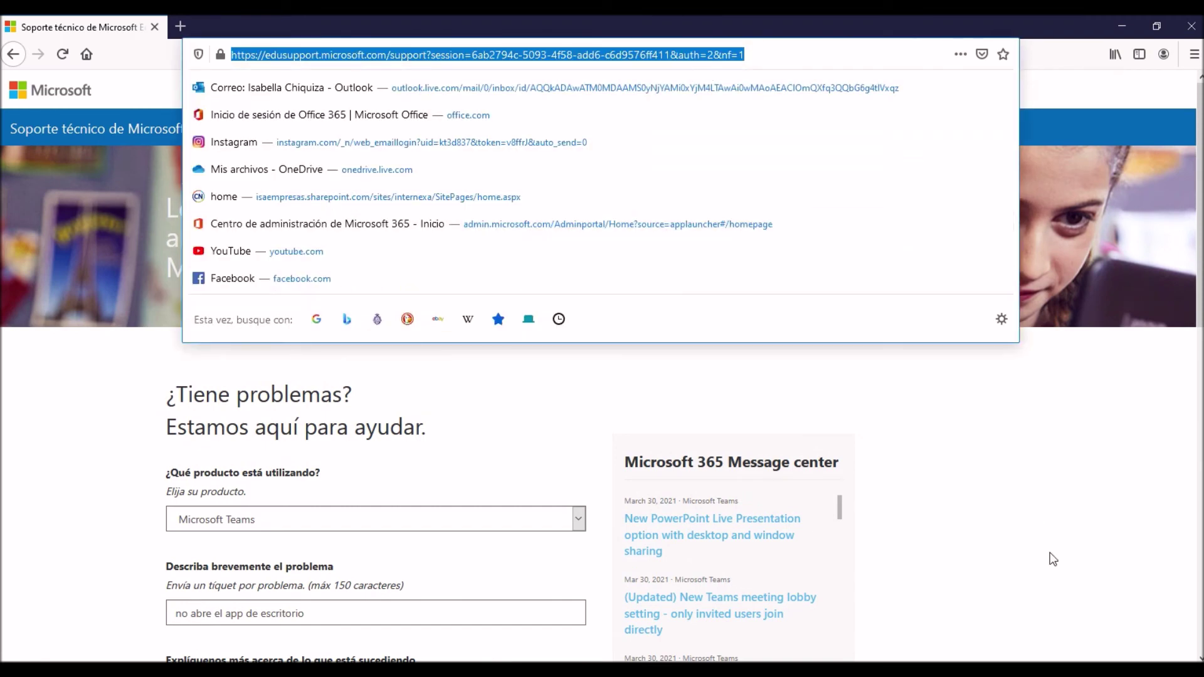
{"action": "left_click", "coordinate": [1051, 544]}
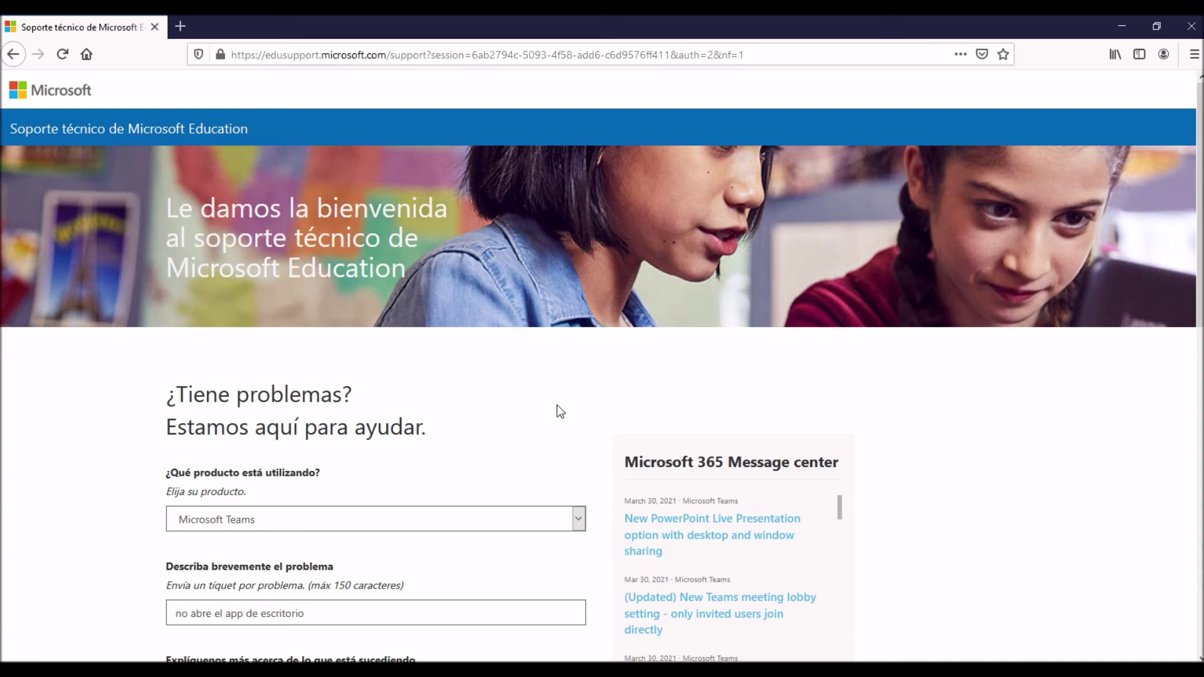
{"action": "scroll", "coordinate": [557, 405], "scroll_direction": "down", "scroll_amount": 2}
{"action": "scroll", "coordinate": [557, 406], "scroll_direction": "up", "scroll_amount": 2}
{"action": "scroll", "coordinate": [290, 412], "scroll_direction": "down", "scroll_amount": 3}
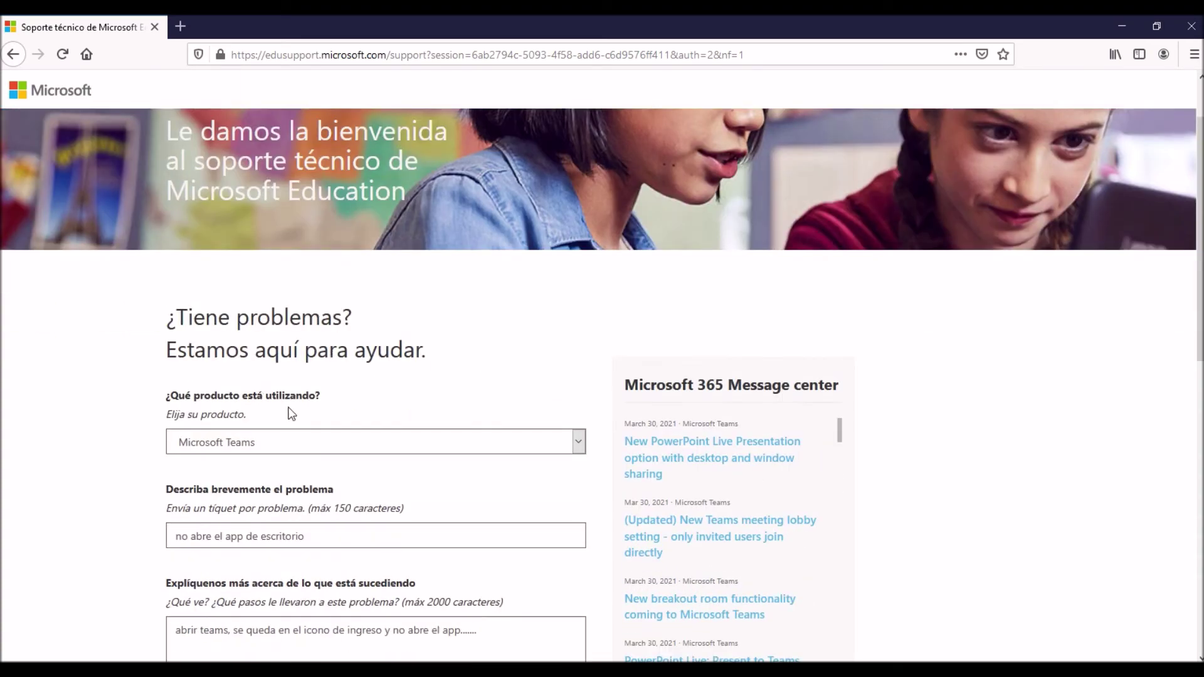
{"action": "scroll", "coordinate": [371, 407], "scroll_direction": "down", "scroll_amount": 7}
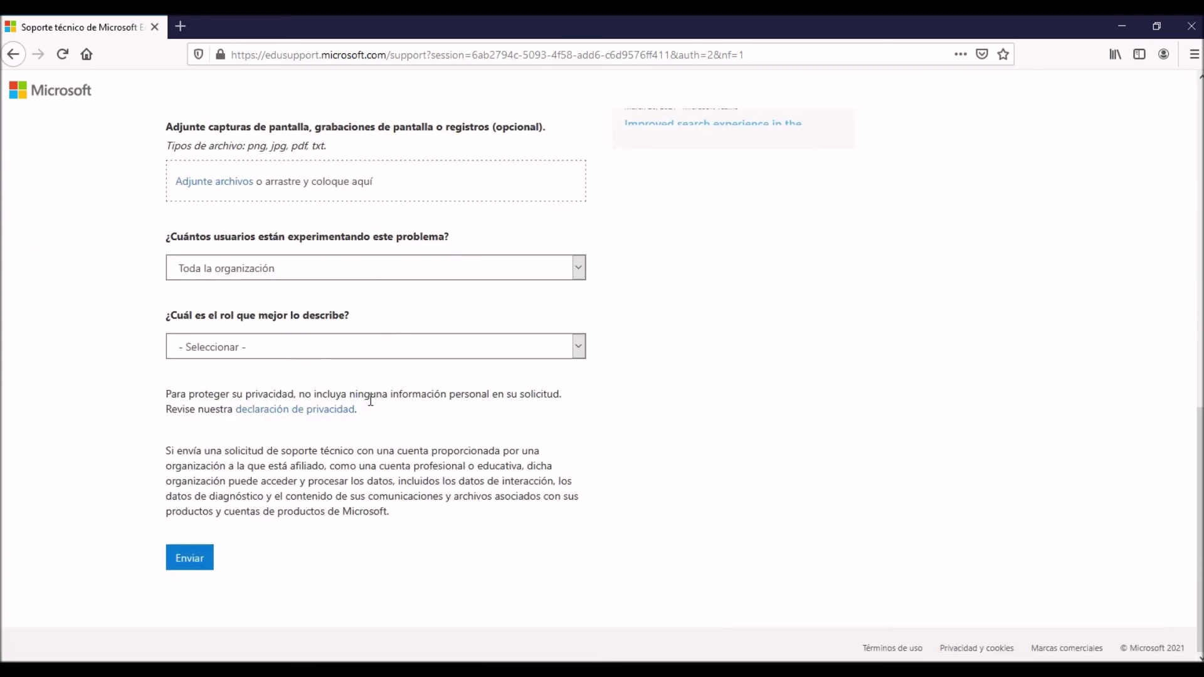
{"action": "left_click", "coordinate": [264, 355]}
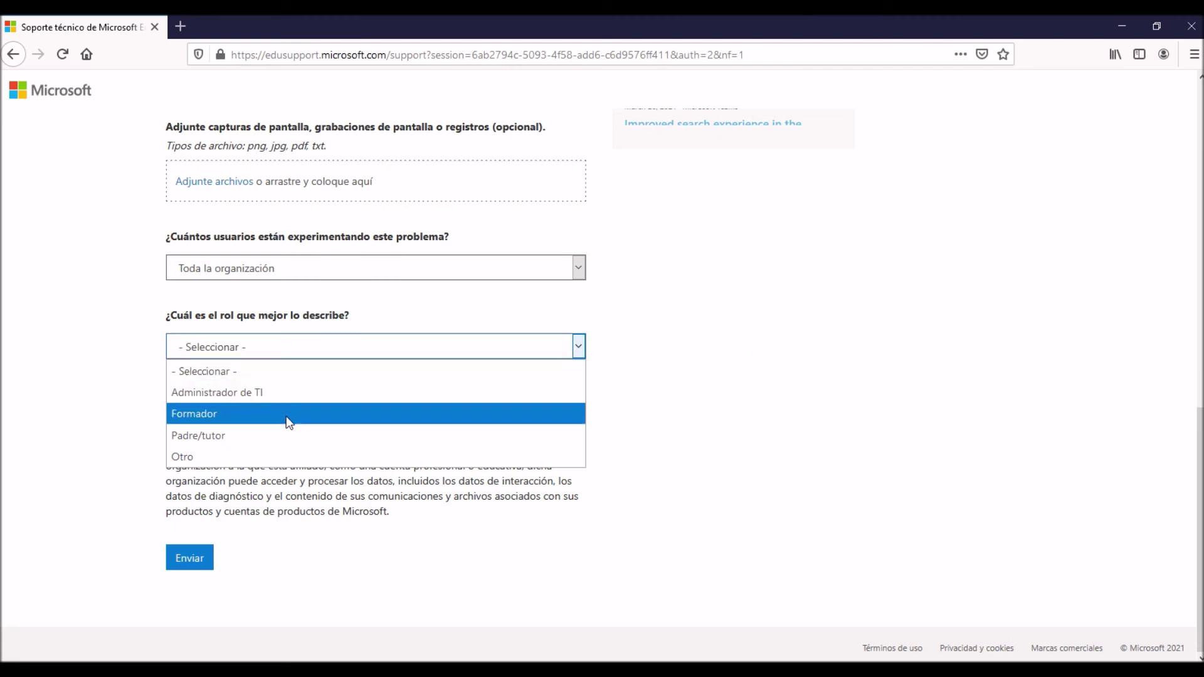
Dismiss the role list and scroll over the form to review the entered answers.
{"action": "left_click", "coordinate": [839, 411]}
{"action": "scroll", "coordinate": [839, 410], "scroll_direction": "up", "scroll_amount": 10}
{"action": "scroll", "coordinate": [838, 408], "scroll_direction": "up", "scroll_amount": 1}
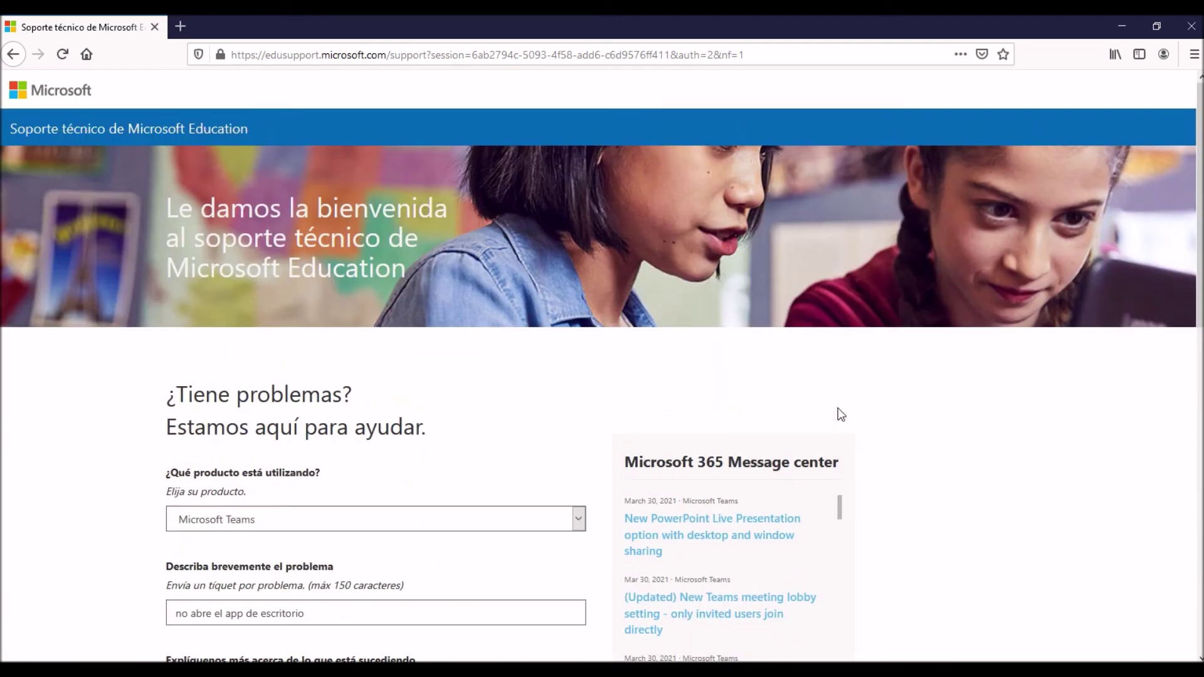
{"action": "left_click_drag", "start_coordinate": [5, 143], "coordinate": [248, 130]}
{"action": "scroll", "coordinate": [439, 347], "scroll_direction": "down", "scroll_amount": 10}
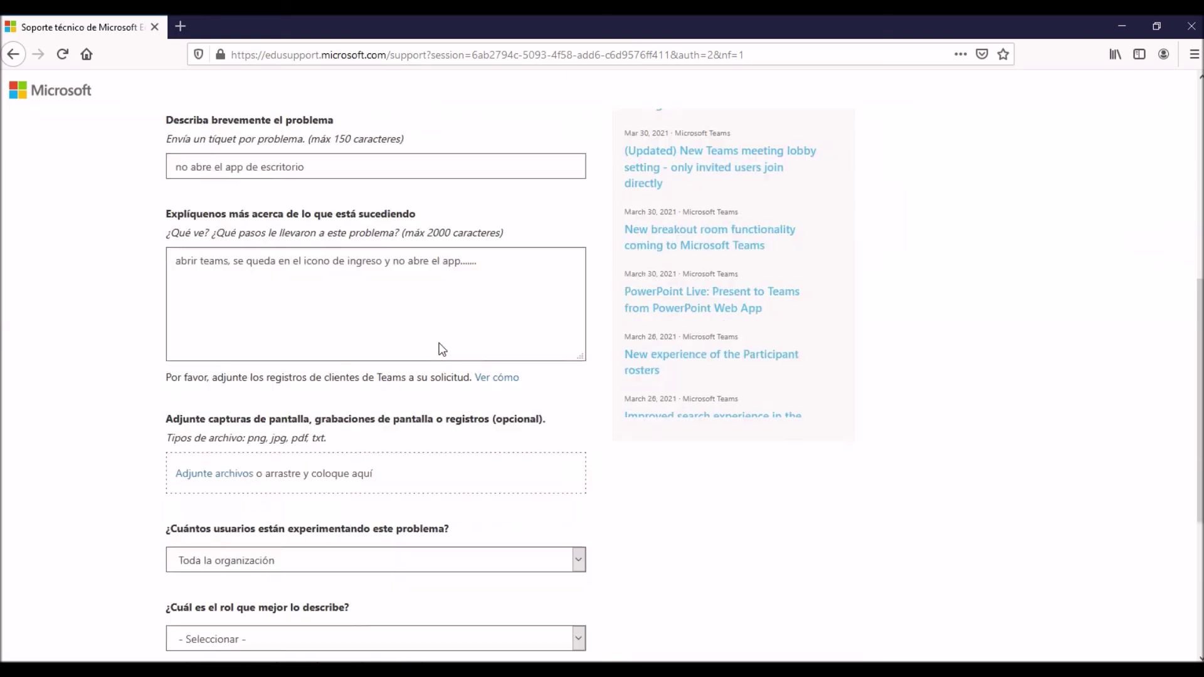
{"action": "scroll", "coordinate": [626, 315], "scroll_direction": "up", "scroll_amount": 5}
{"action": "scroll", "coordinate": [623, 310], "scroll_direction": "up", "scroll_amount": 6}
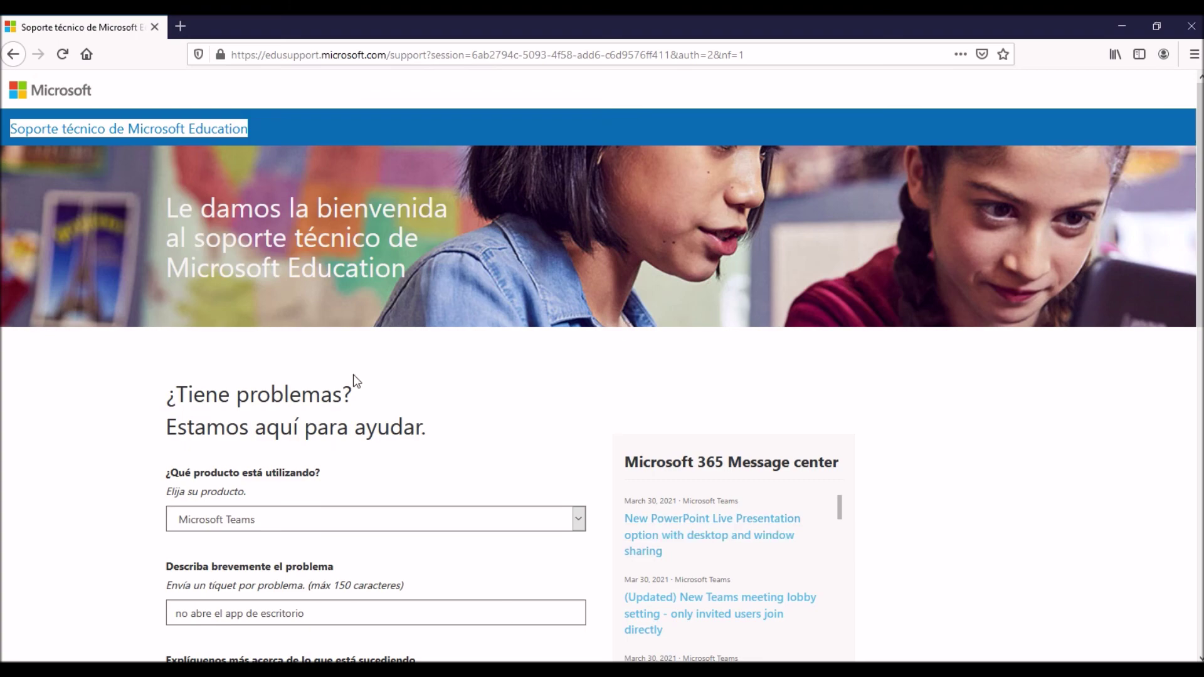
{"action": "scroll", "coordinate": [352, 374], "scroll_direction": "down", "scroll_amount": 6}
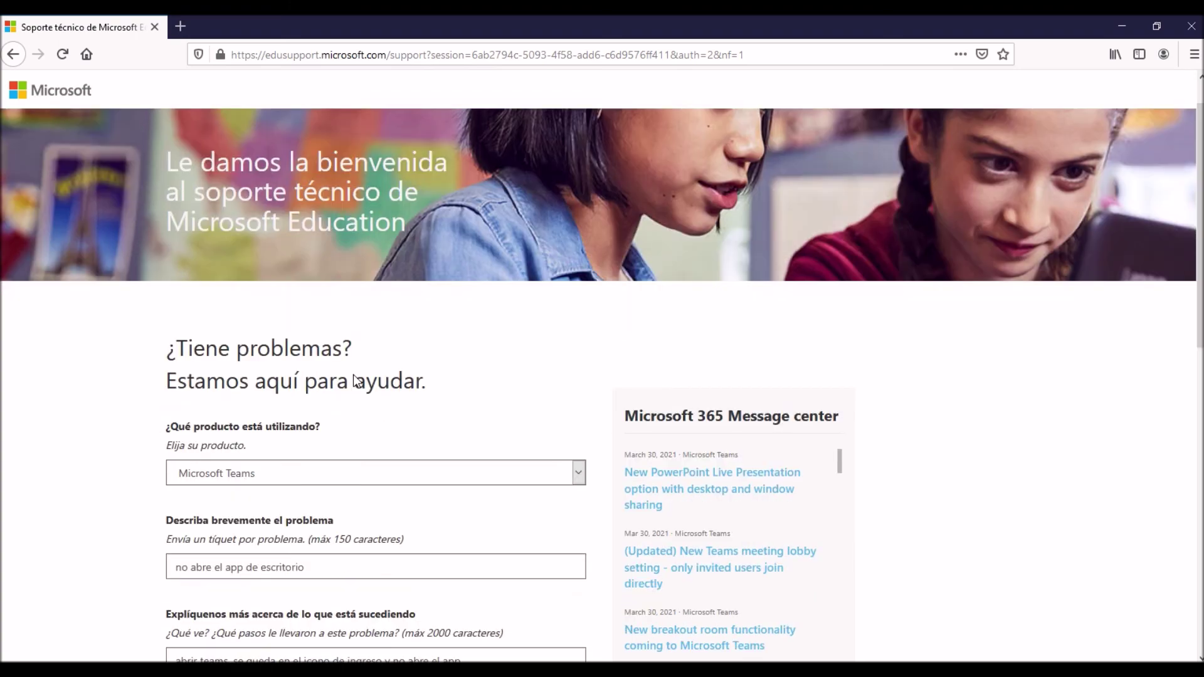
{"action": "scroll", "coordinate": [354, 375], "scroll_direction": "down", "scroll_amount": 5}
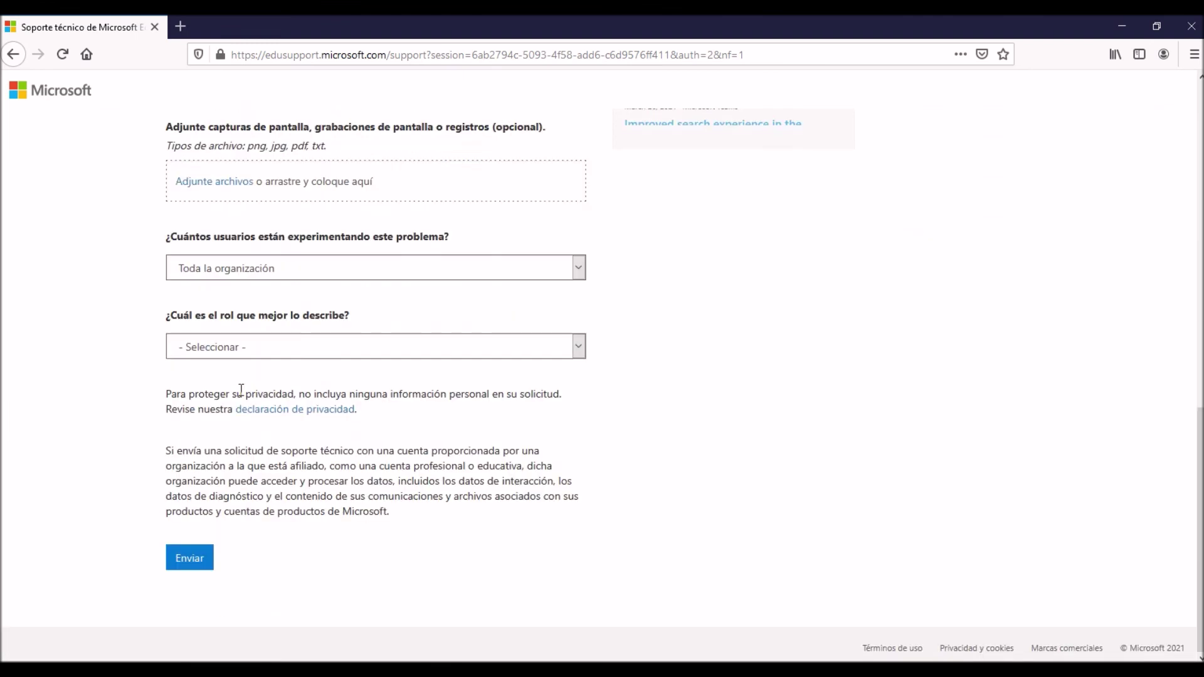
Leave the role unanswered and submit the Teams support request with Enviar.
{"action": "left_click", "coordinate": [280, 357]}
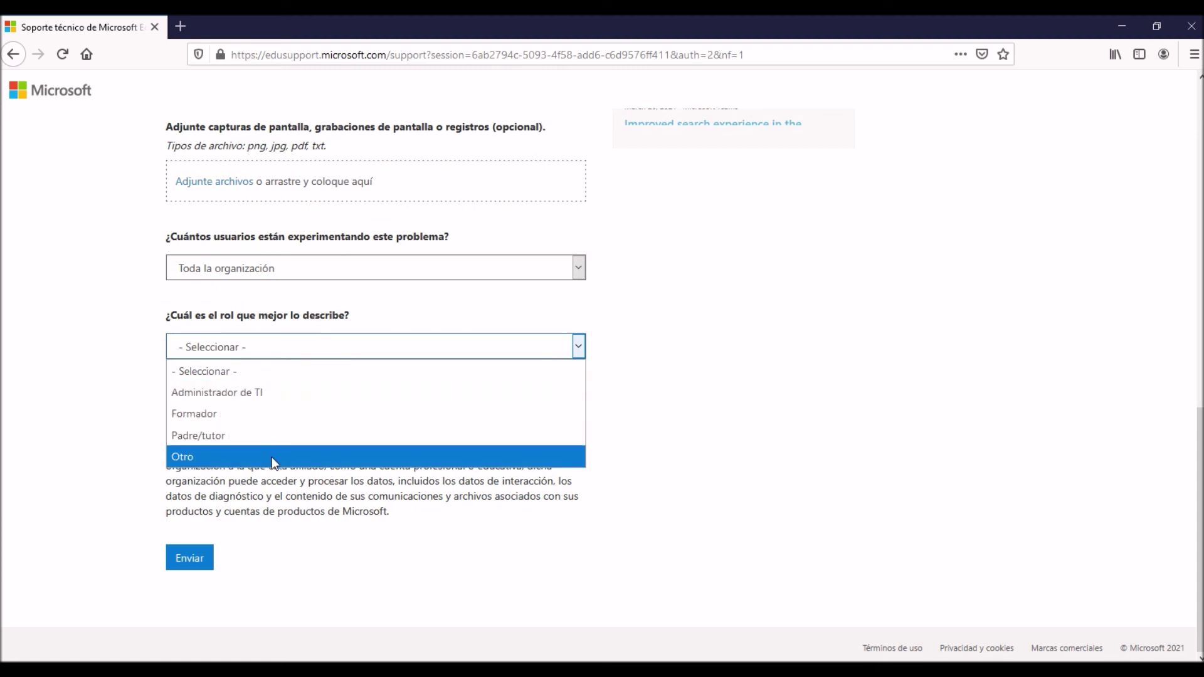
{"action": "left_click", "coordinate": [841, 394]}
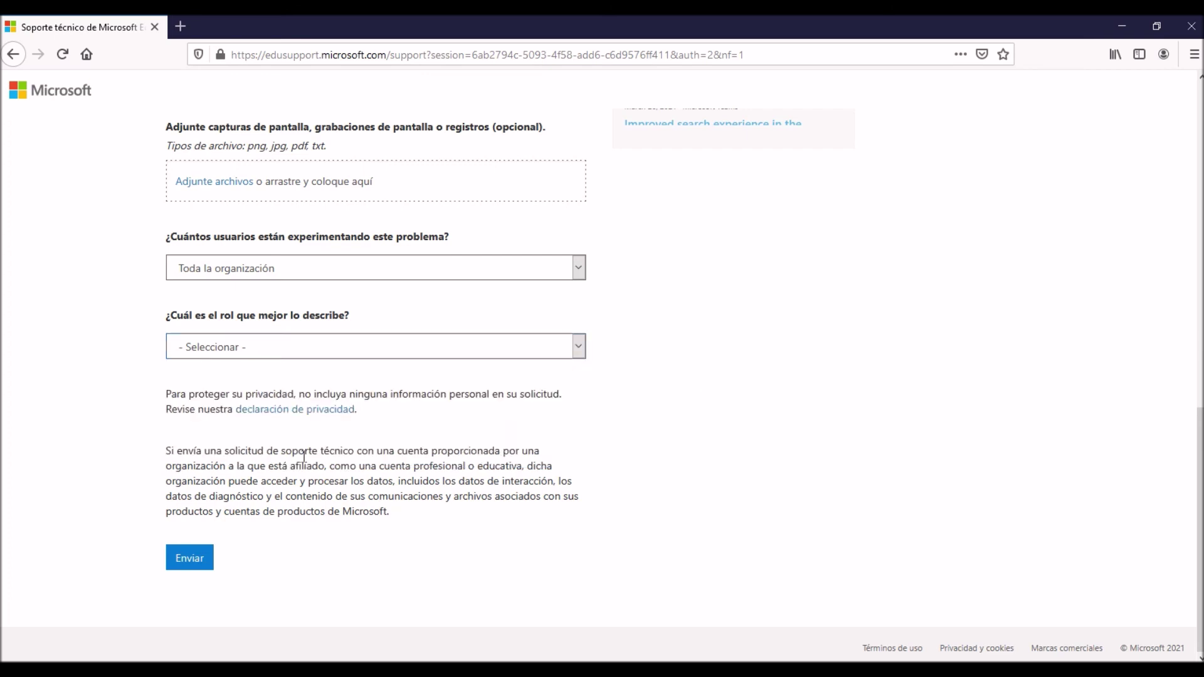
{"action": "left_click", "coordinate": [187, 560]}
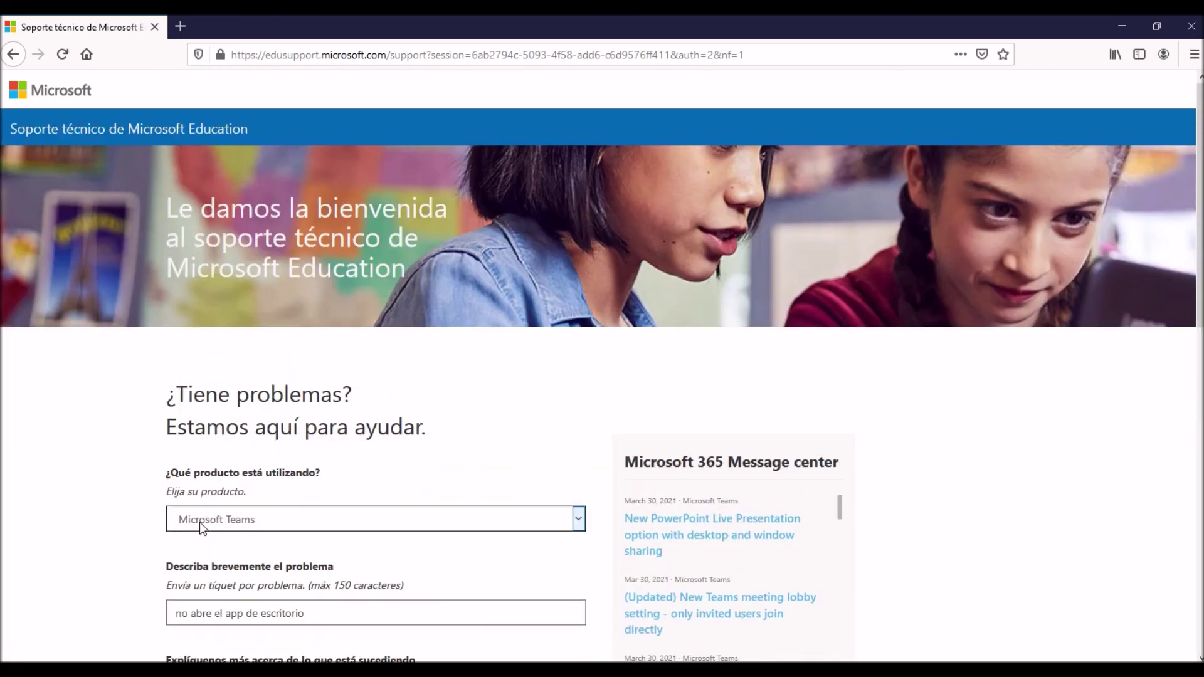